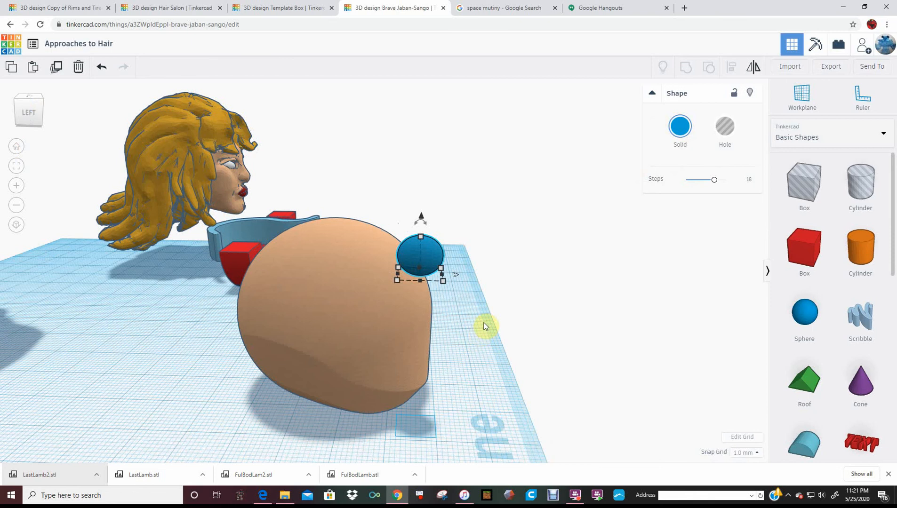
# Move the small blue sphere 4 mm back onto the upper front of the skin-coloured head and keep it selected
pyautogui.moveTo(441, 261)
pyautogui.mouseDown(button='right')
pyautogui.moveTo(455, 287)
pyautogui.moveTo(423, 265)
pyautogui.mouseUp(button='right')
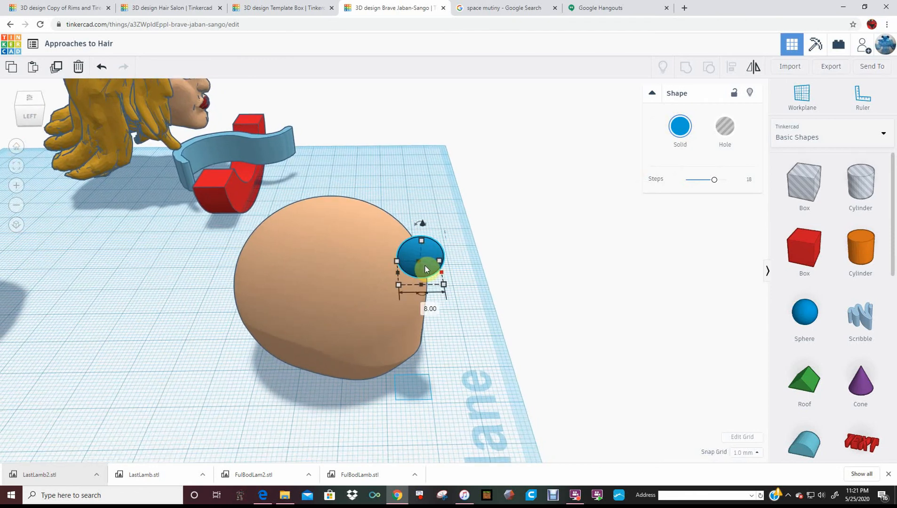
pyautogui.moveTo(413, 259); pyautogui.dragTo(398, 265)
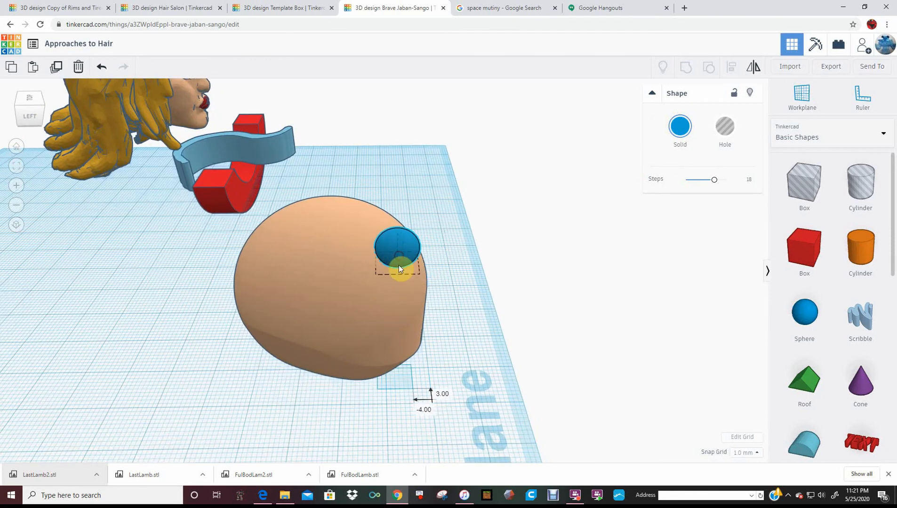
pyautogui.moveTo(401, 240); pyautogui.dragTo(369, 288, button='right')
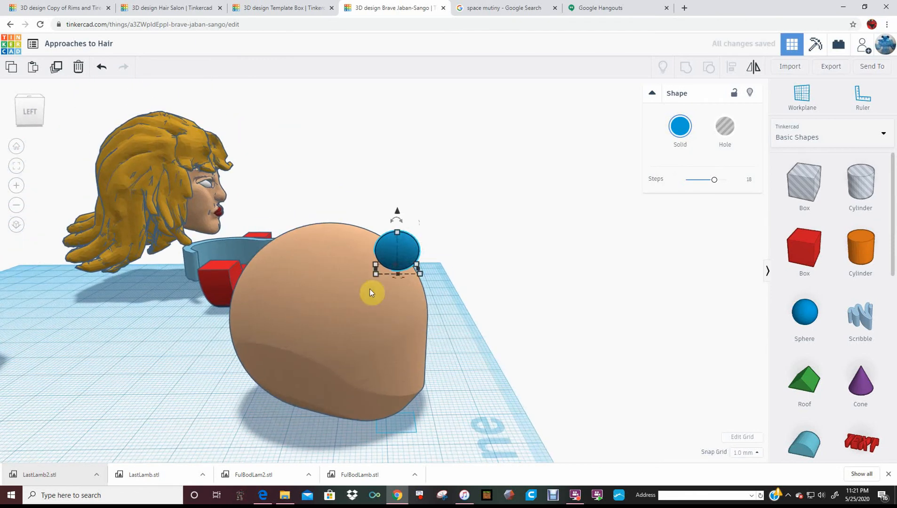
pyautogui.click(332, 230)
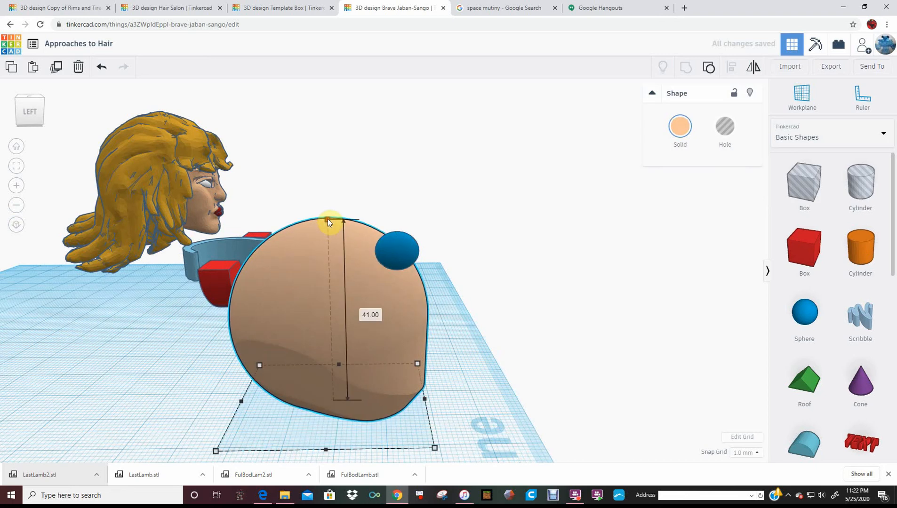
pyautogui.click(411, 247)
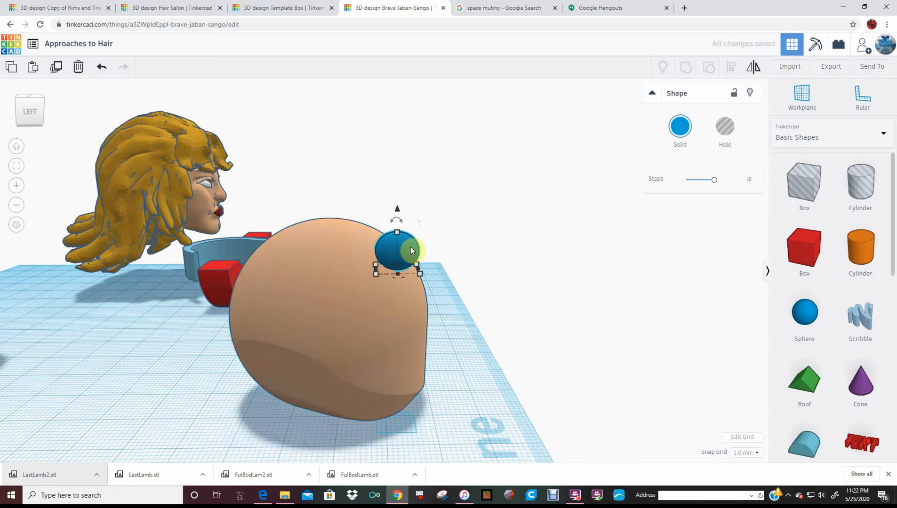
# Duplicate the sphere, shift the copy slightly back and 1 mm up, and repeat the duplication to build a strand up to the crown
pyautogui.hotkey('ctrl', 'd')
pyautogui.press('Left')
pyautogui.press('Left')
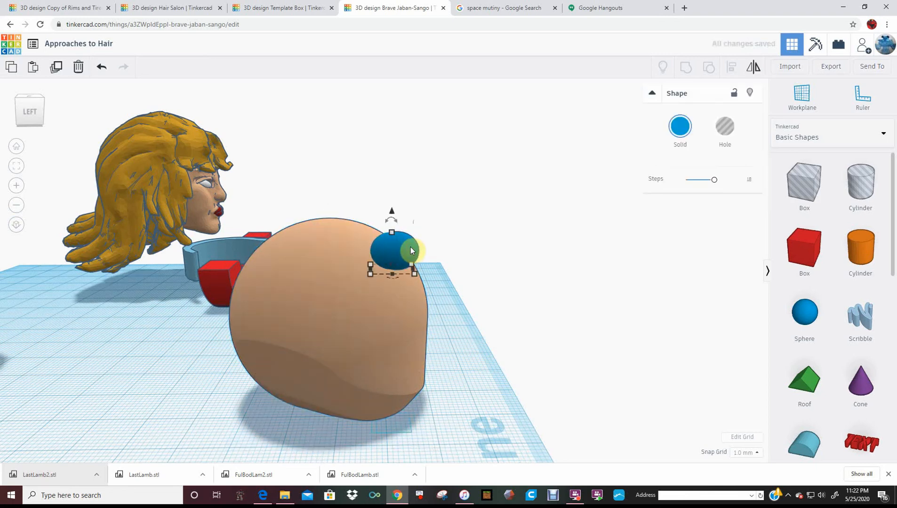
pyautogui.moveTo(384, 212); pyautogui.dragTo(384, 210)
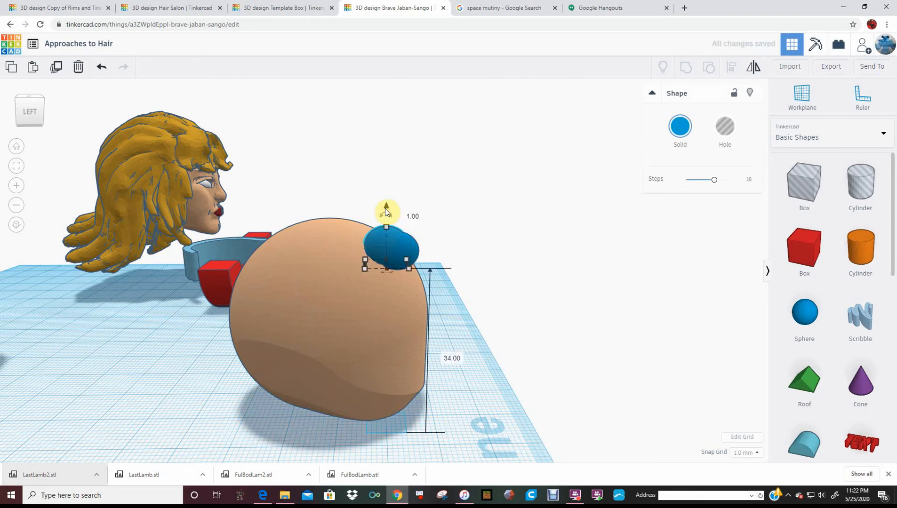
pyautogui.hotkey('ctrl', 'd')
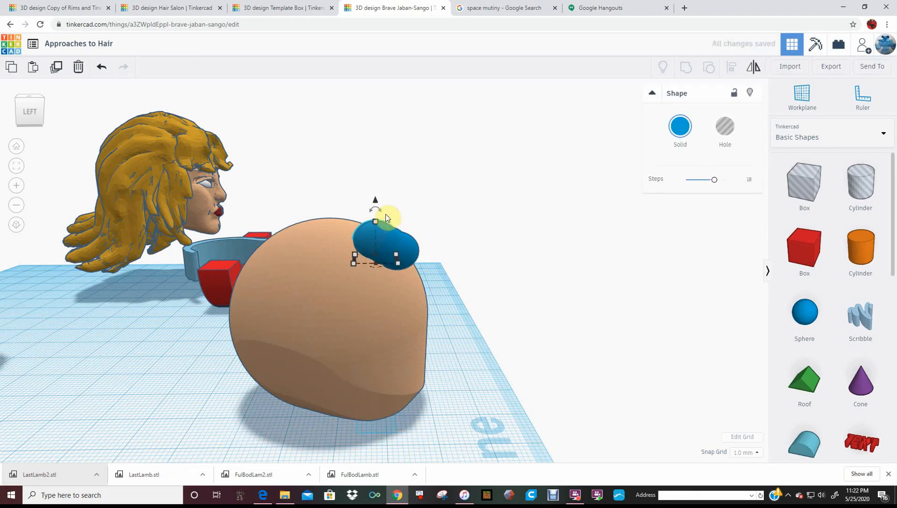
pyautogui.hotkey('ctrl', 'd')
pyautogui.hotkey('ctrl', 'd')
pyautogui.hotkey('ctrl', 'd')
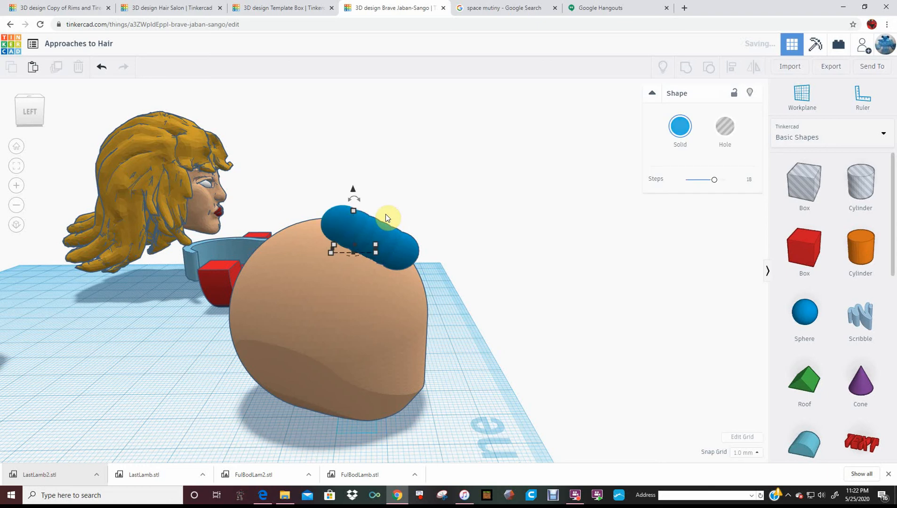
pyautogui.hotkey('ctrl', 'd')
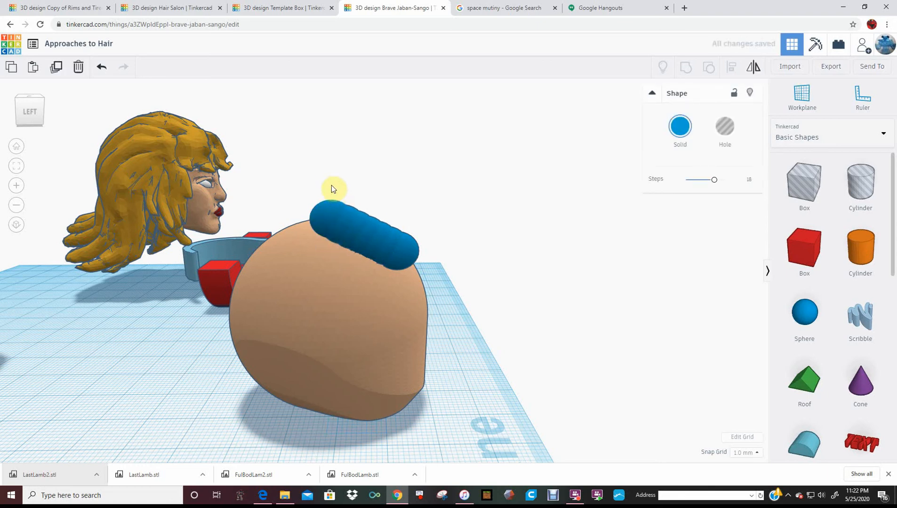
# Tilt the newest sphere slightly and continue the strand over the crown, then down toward the back of the head with lowered, repeated duplicates
pyautogui.moveTo(330, 182); pyautogui.dragTo(326, 189)
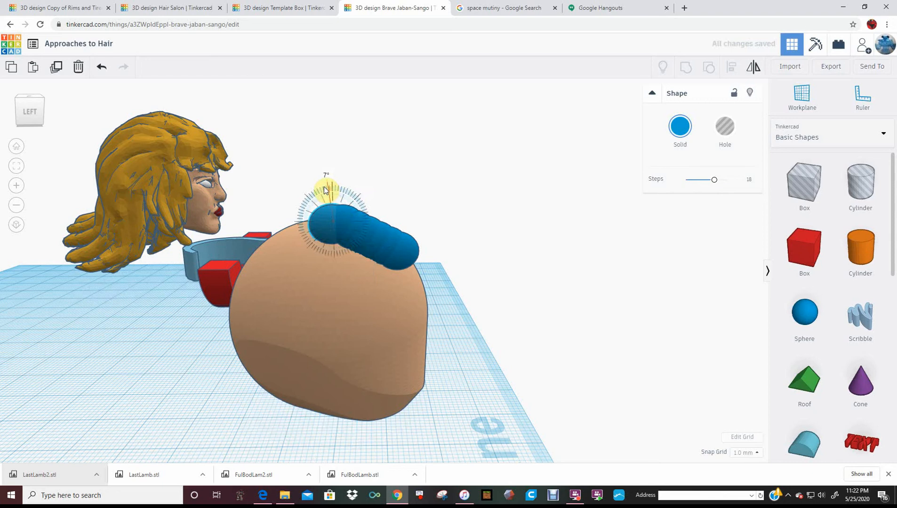
pyautogui.moveTo(327, 184); pyautogui.dragTo(326, 184)
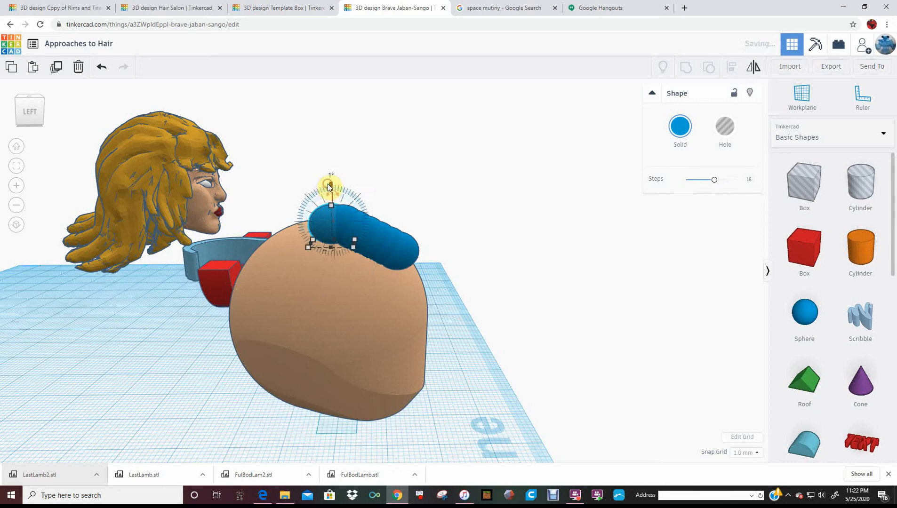
pyautogui.click(328, 183)
pyautogui.hotkey('ctrl', 'z')
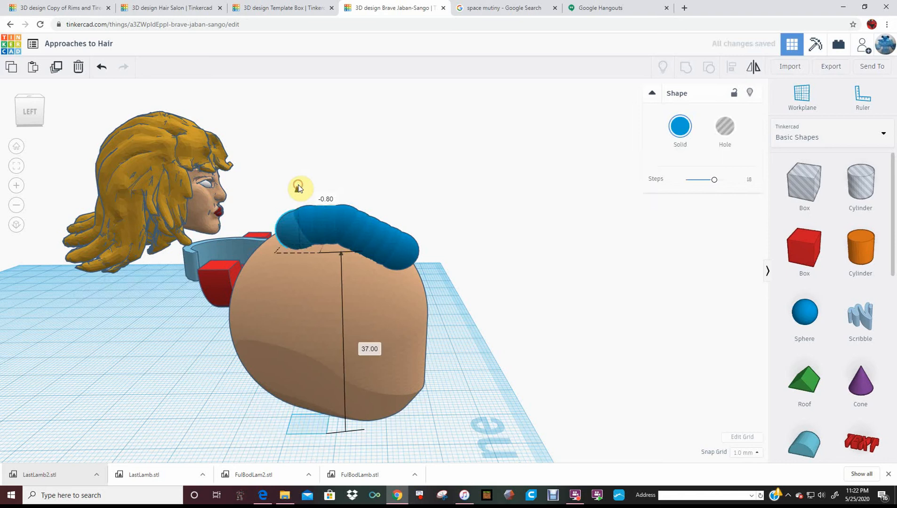
pyautogui.hotkey('ctrl', 'y')
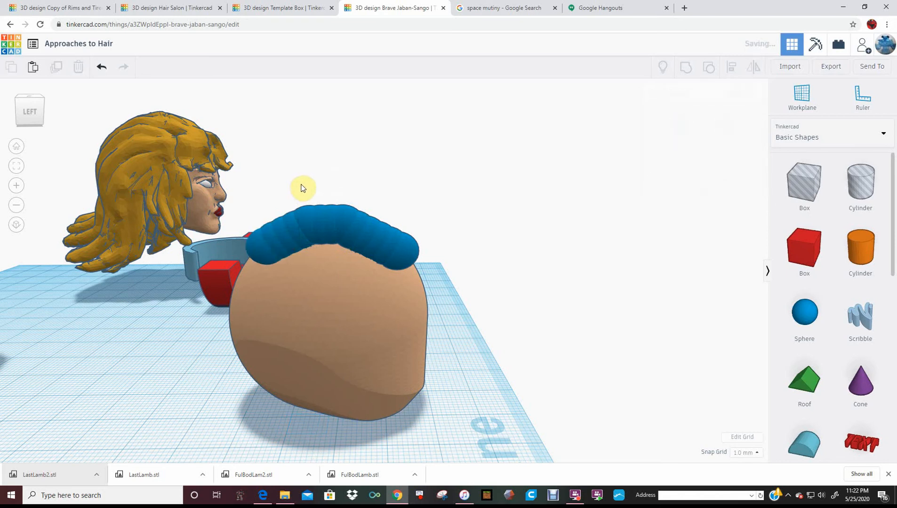
pyautogui.hotkey('ctrl', 'z')
pyautogui.hotkey('ctrl', 'z')
pyautogui.hotkey('ctrl', 'z')
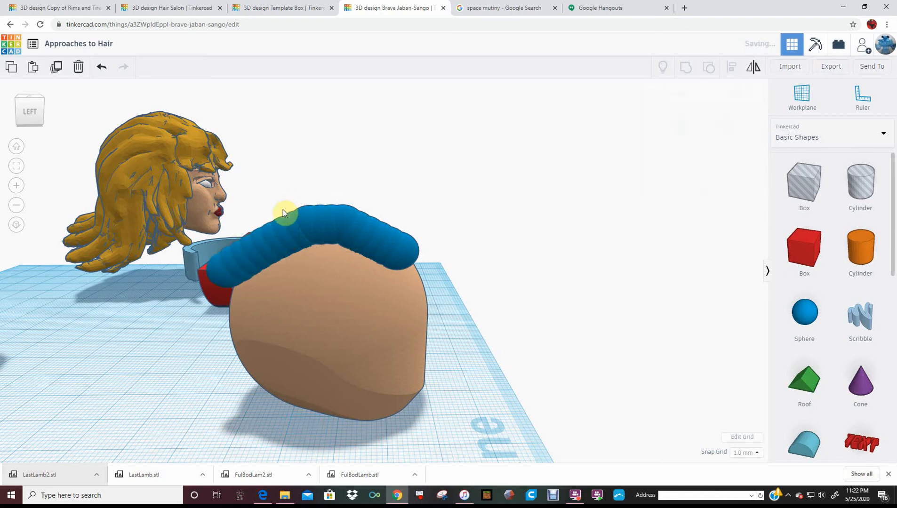
# Turn the strand steeply downward behind the head and extend it with repeated sphere duplicates
pyautogui.moveTo(225, 232); pyautogui.dragTo(215, 271)
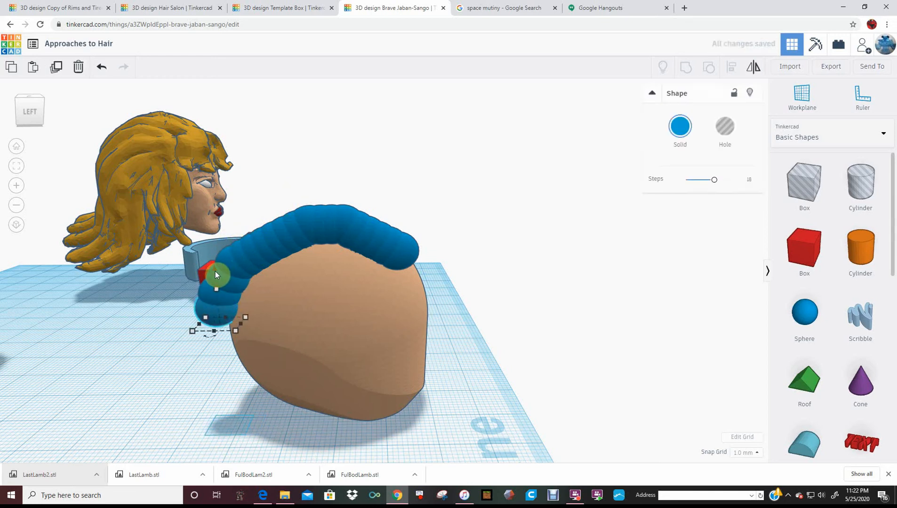
pyautogui.hotkey('ctrl', 'd')
pyautogui.hotkey('ctrl', 'd')
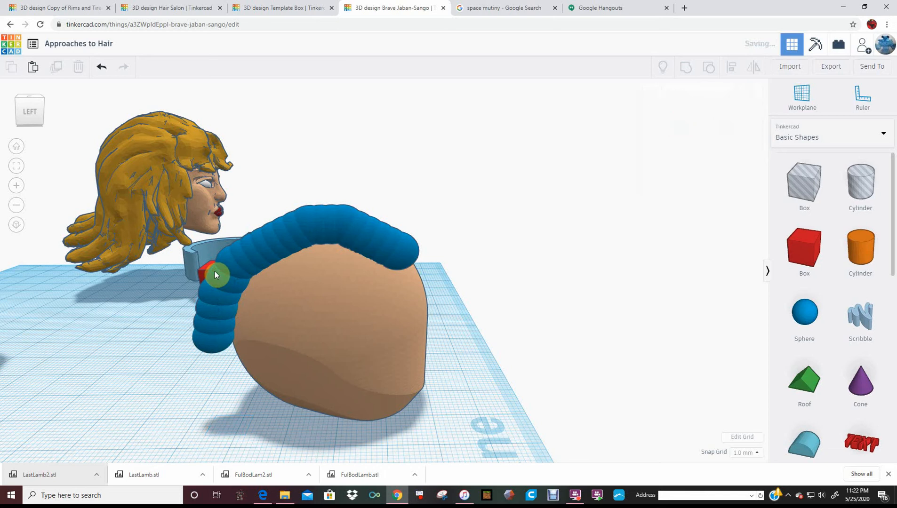
pyautogui.hotkey('ctrl', 'd')
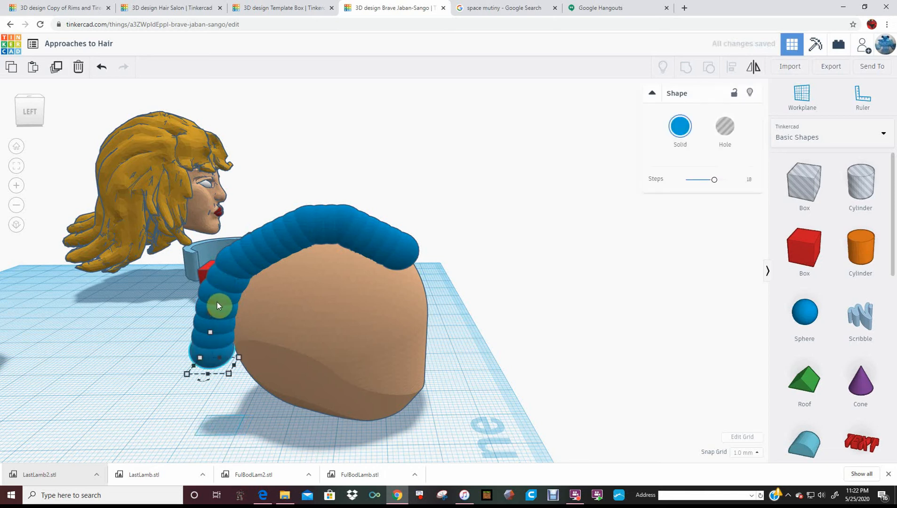
# Curve the strand's lower end by nudging spheres toward and away from the head, extending it with duplicates down toward the workplane
pyautogui.press('Right')
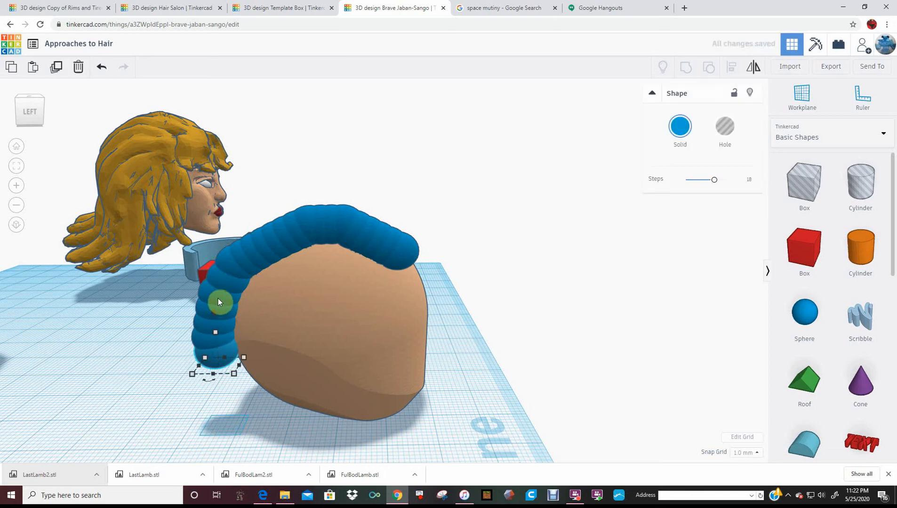
pyautogui.hotkey('ctrl', 'd')
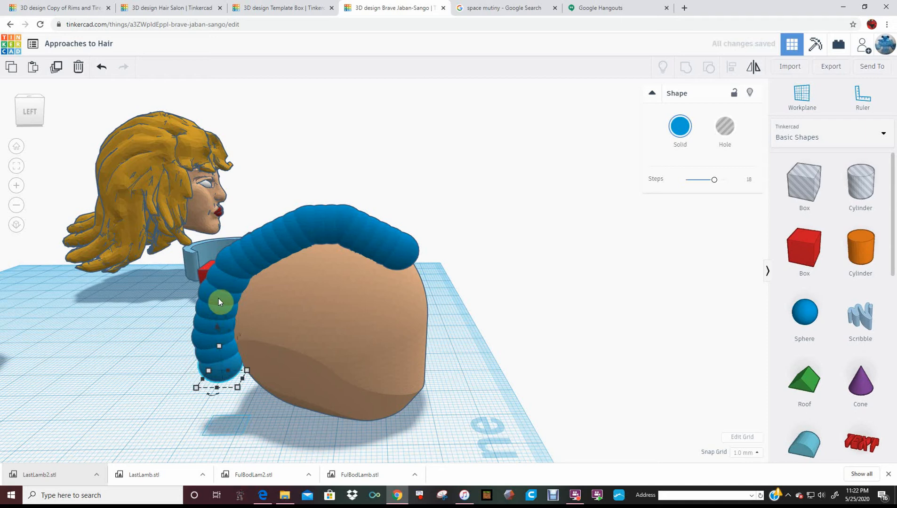
pyautogui.hotkey('ctrl', 'd')
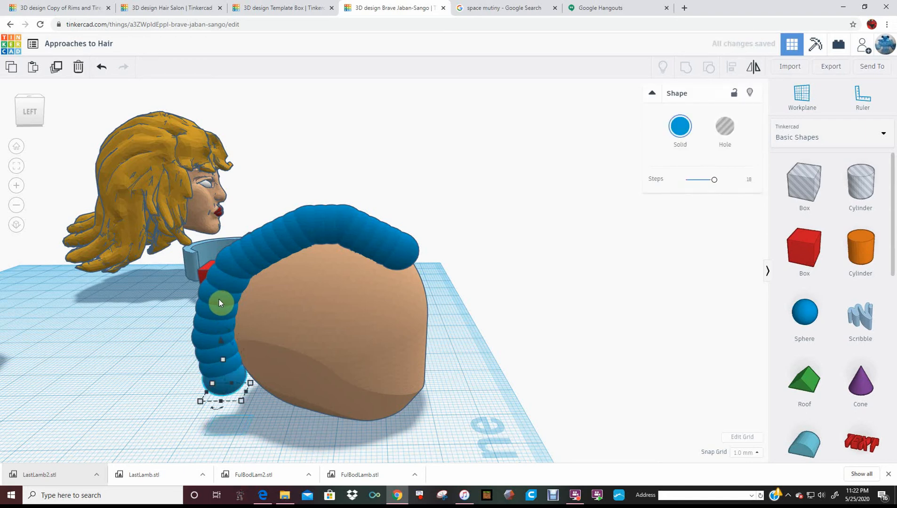
pyautogui.press('Left')
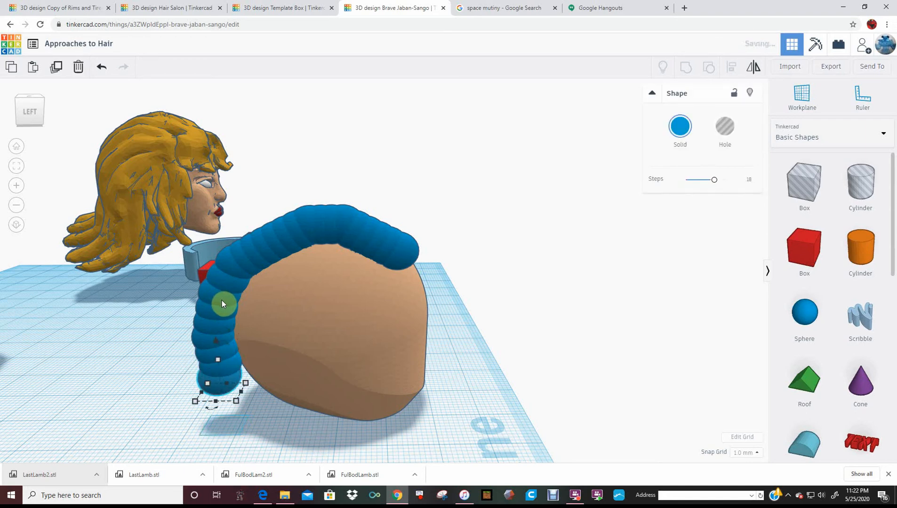
pyautogui.hotkey('ctrl', 'd')
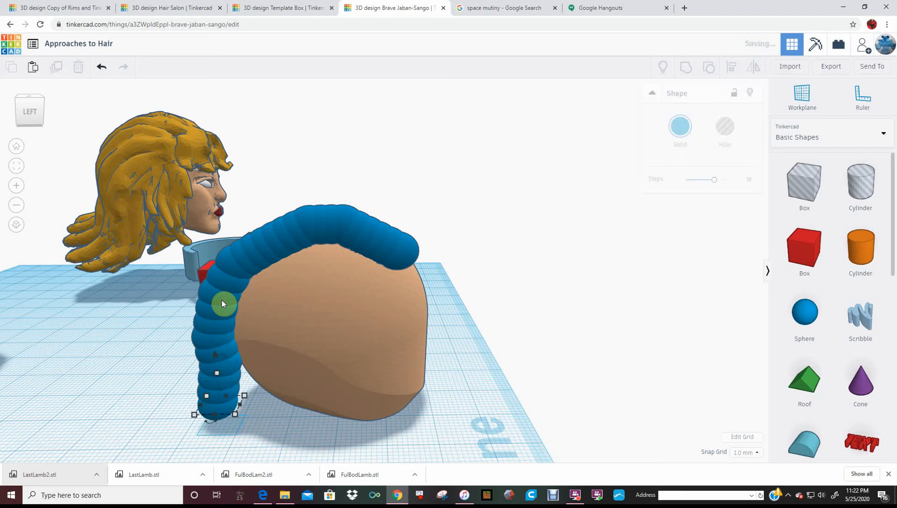
pyautogui.hotkey('ctrl', 'd')
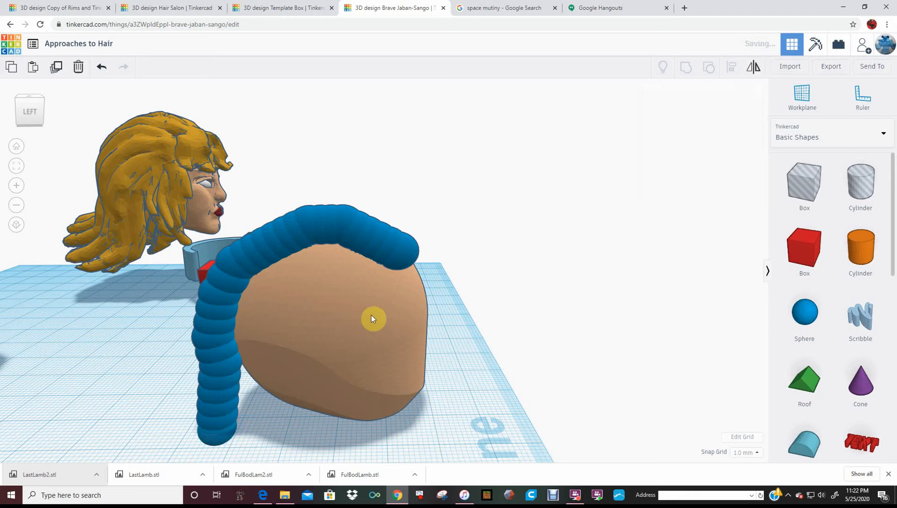
# Move the skin-coloured head away from the blue strand so the strand stands free on the workplane
pyautogui.moveTo(429, 334); pyautogui.dragTo(482, 279, button='right')
pyautogui.moveTo(389, 314); pyautogui.dragTo(503, 270)
pyautogui.moveTo(356, 269); pyautogui.dragTo(352, 359, button='right')
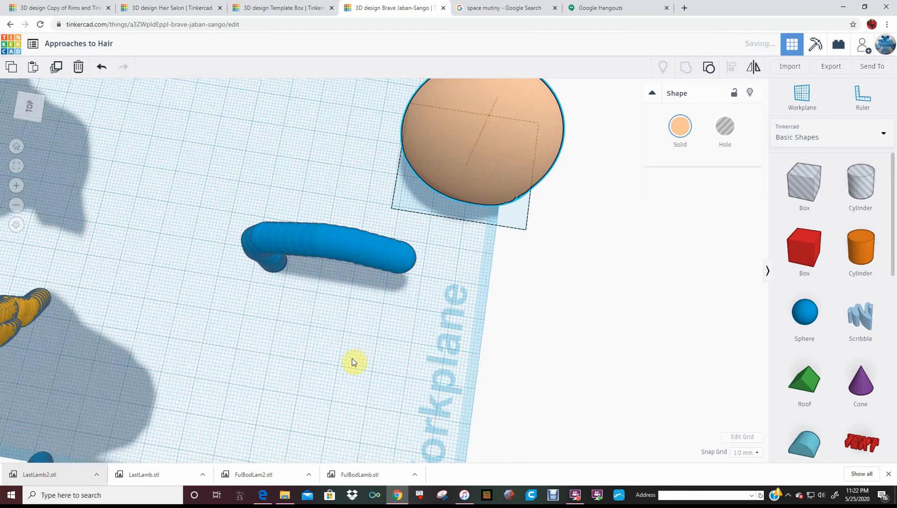
# Align all spheres of the blue strand into a straight line as seen from above and group them into one shape
pyautogui.moveTo(241, 310); pyautogui.dragTo(387, 227)
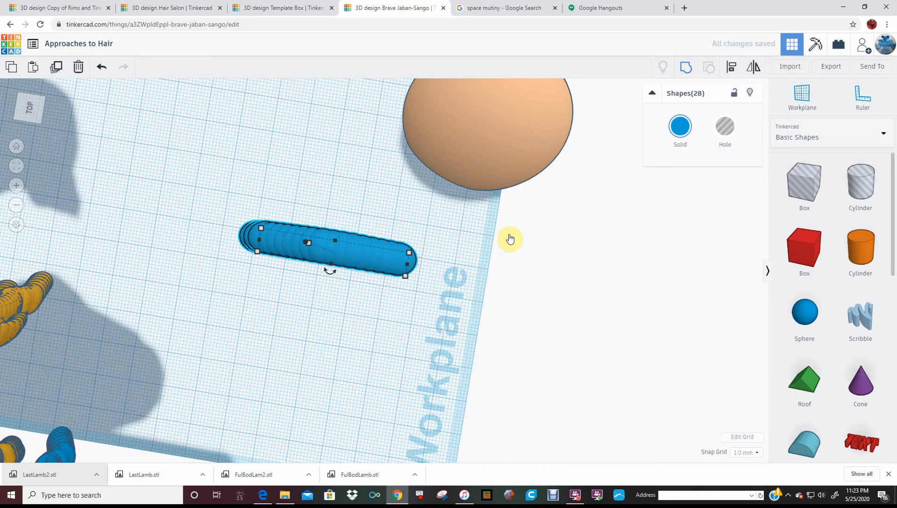
pyautogui.moveTo(498, 288); pyautogui.dragTo(340, 254, button='right')
pyautogui.click(380, 273)
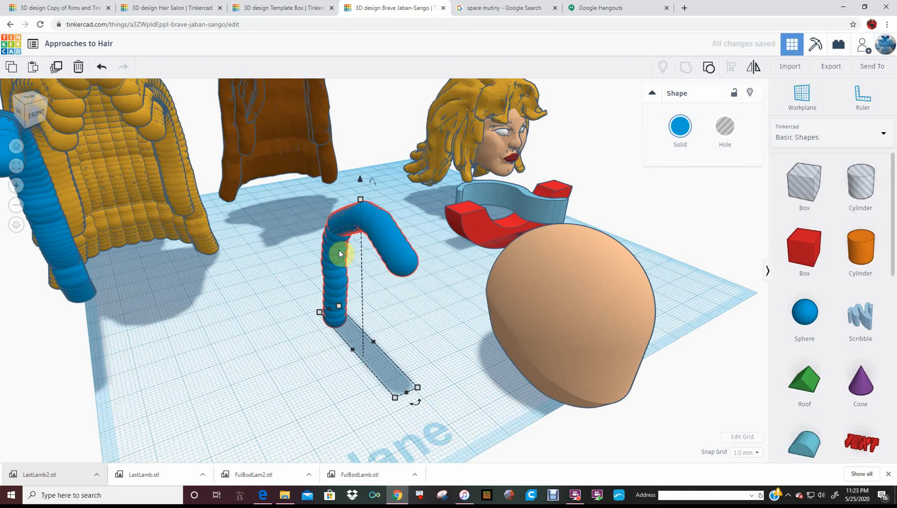
# Examine the longer blue strand and compare it with the ribbed yellow, smooth yellow and brown hair pieces
pyautogui.moveTo(214, 255); pyautogui.dragTo(251, 288, button='right')
pyautogui.keyDown('alt'); pyautogui.moveTo(327, 272); pyautogui.dragTo(302, 264); pyautogui.keyUp('alt')
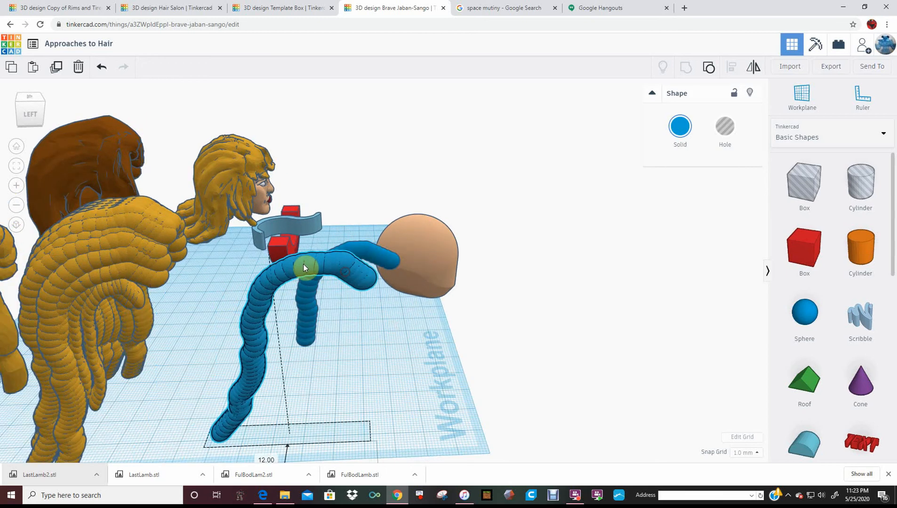
pyautogui.click(131, 261)
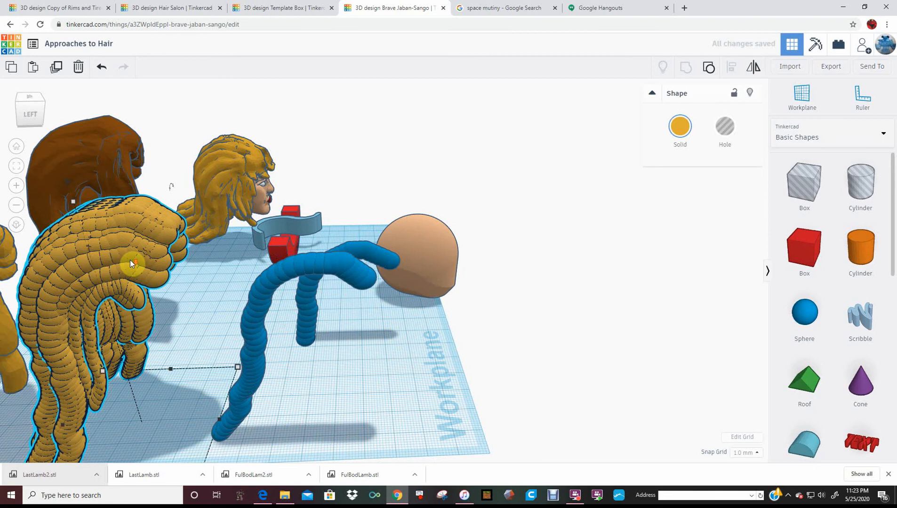
pyautogui.scroll(-3, 130, 260)
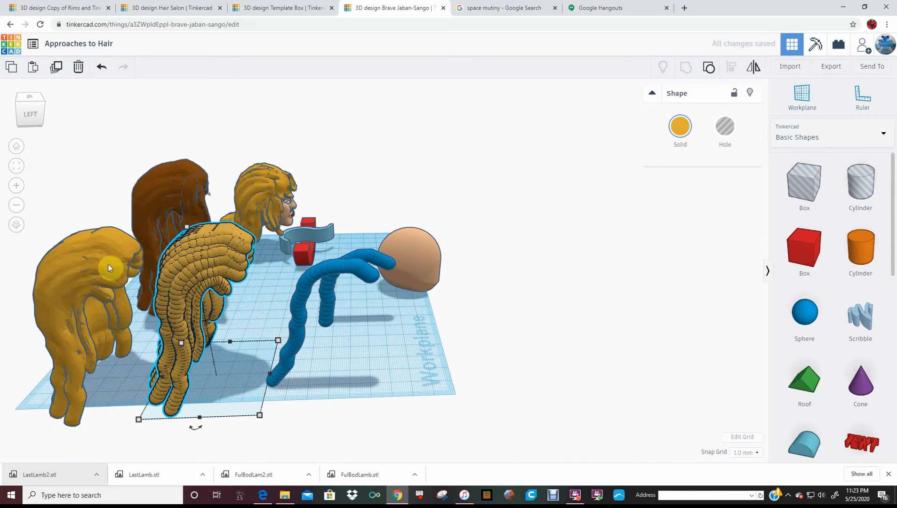
pyautogui.click(108, 268)
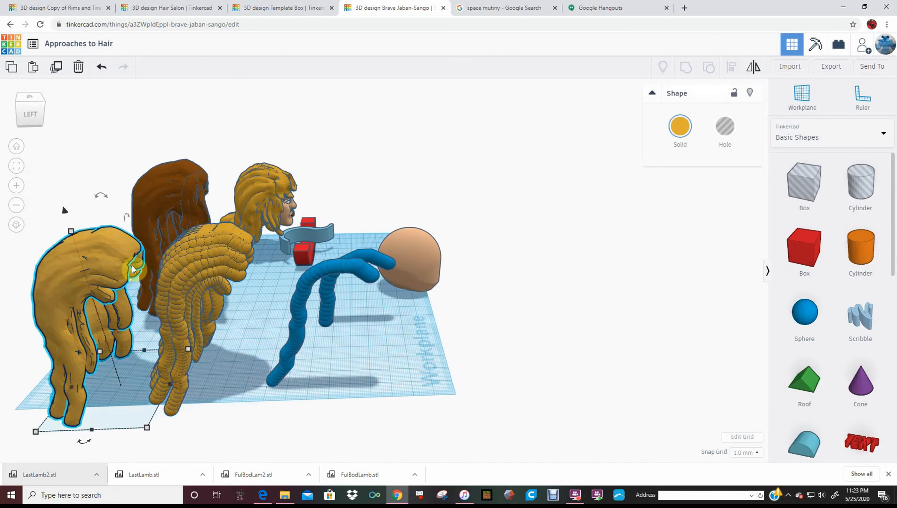
pyautogui.click(163, 213)
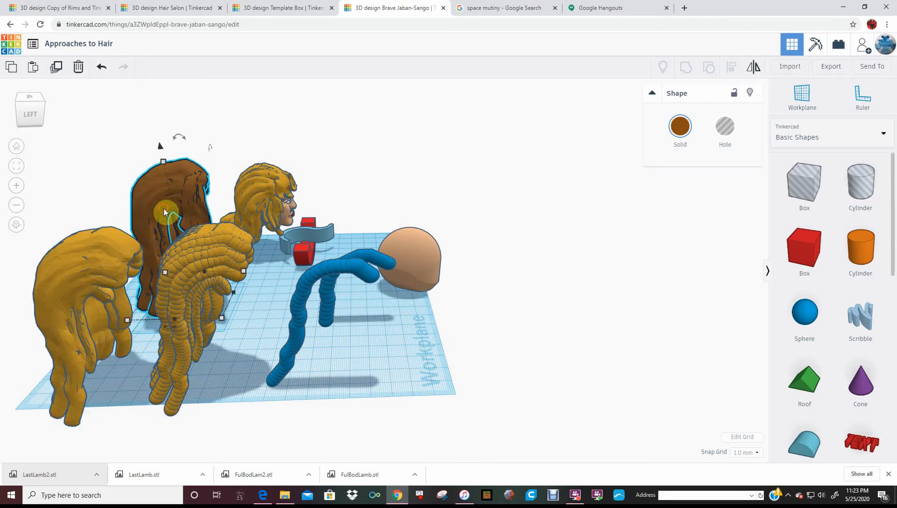
# Shift the brown hair piece by -5 mm and -2 mm on the workplane, then select the short blue strand beside the head
pyautogui.moveTo(164, 209); pyautogui.dragTo(155, 212)
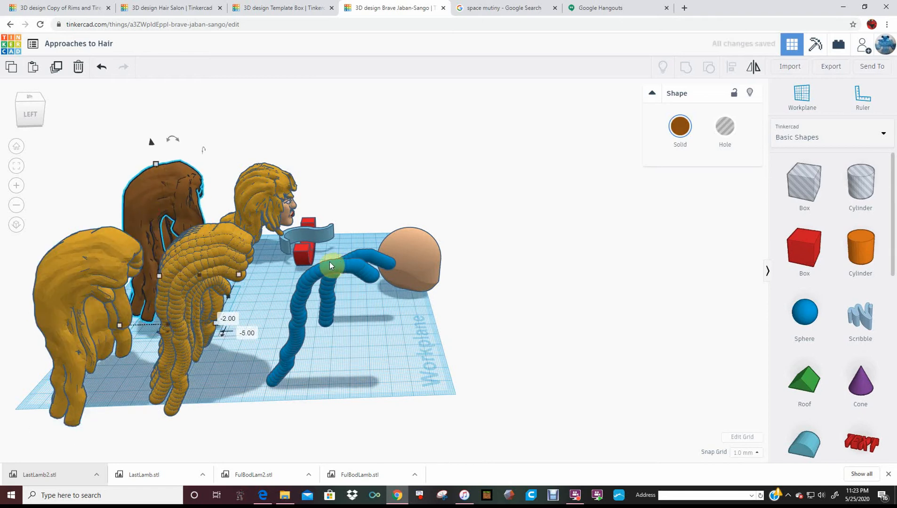
pyautogui.moveTo(148, 219); pyautogui.dragTo(226, 168, button='right')
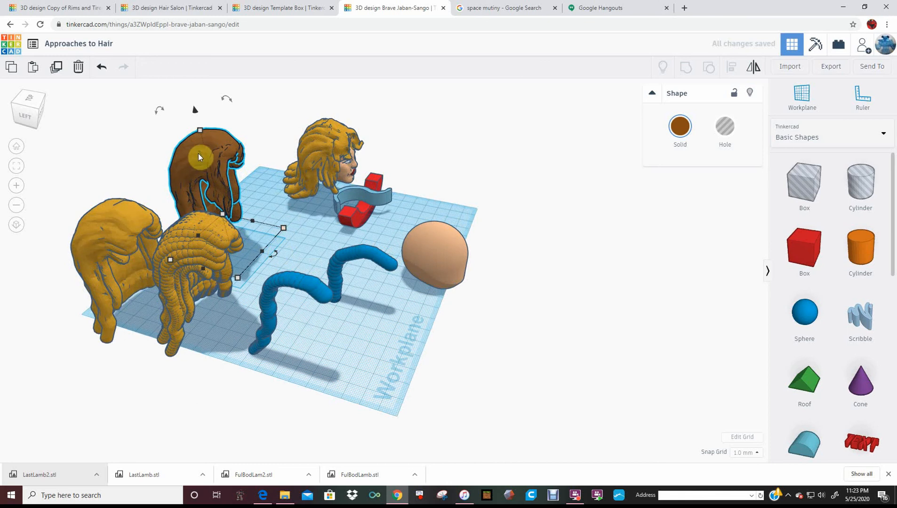
pyautogui.moveTo(451, 249); pyautogui.dragTo(384, 269, button='right')
pyautogui.click(387, 264)
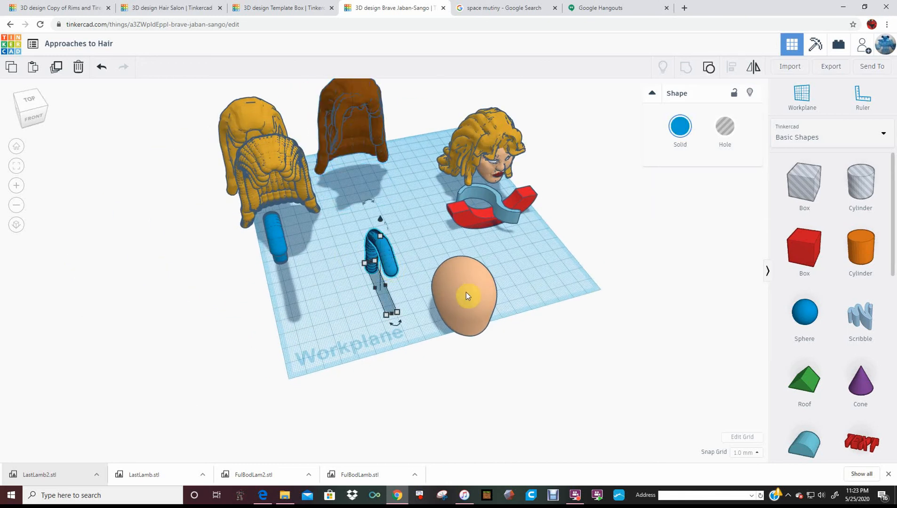
# Move the skin-coloured head under the short blue strand and shift the longer blue strand by -42 mm into the ribbed yellow hair piece
pyautogui.moveTo(438, 285); pyautogui.dragTo(372, 268)
pyautogui.moveTo(495, 236); pyautogui.dragTo(570, 230, button='right')
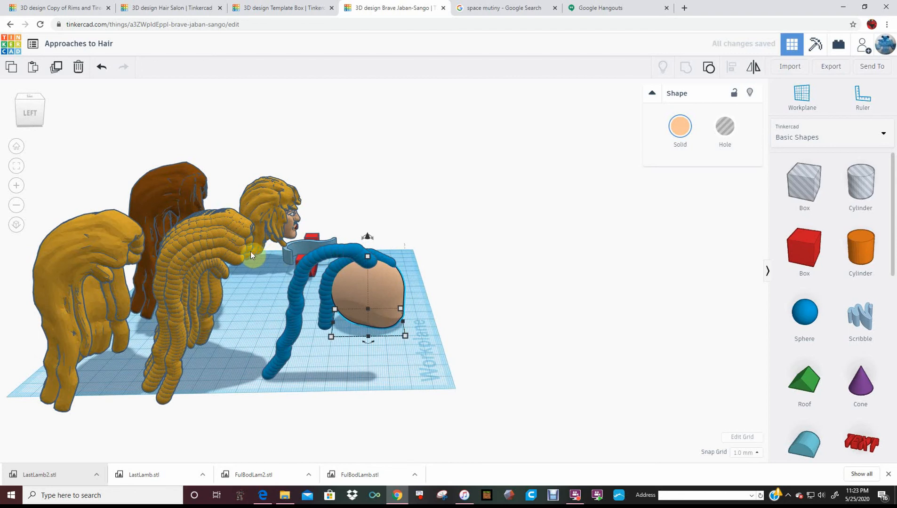
pyautogui.moveTo(335, 253); pyautogui.dragTo(240, 254)
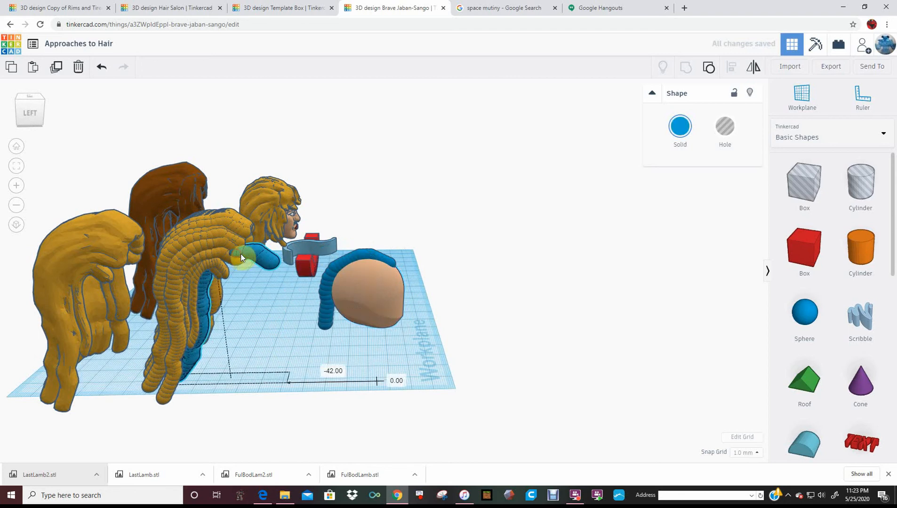
# Recolour the short blue strand on the head dark brown
pyautogui.click(676, 131)
pyautogui.click(362, 260)
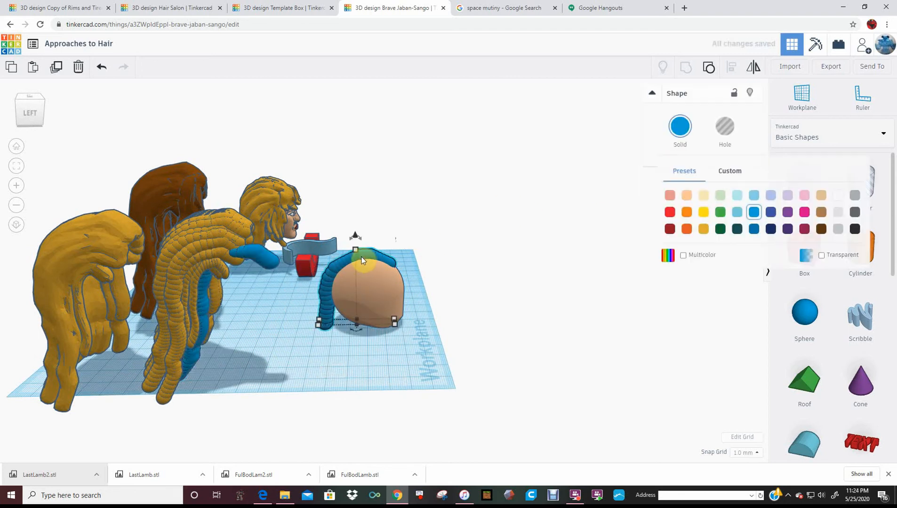
pyautogui.click(680, 128)
pyautogui.click(821, 229)
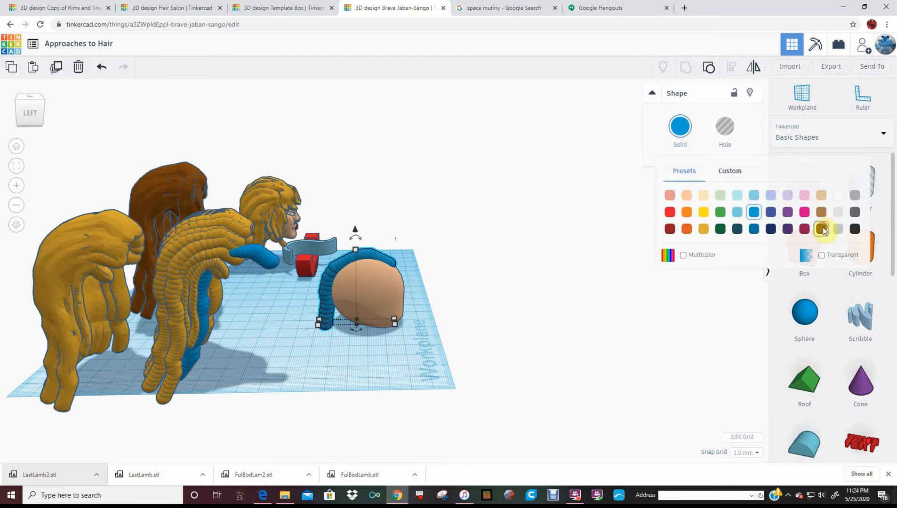
pyautogui.moveTo(537, 239); pyautogui.dragTo(519, 305, button='right')
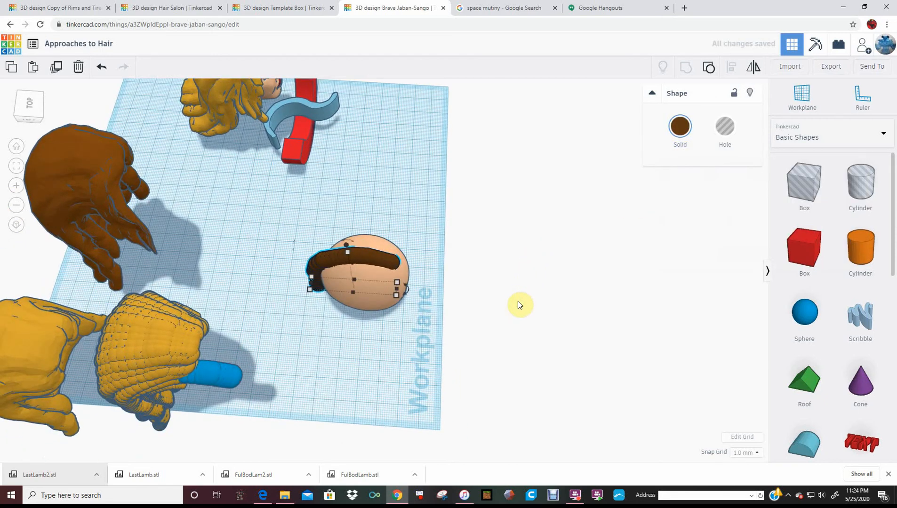
# Duplicate the brown strand repeatedly, shifting and rotating the copies to fan eight strands over one side of the head
pyautogui.hotkey('ctrl', 'd')
pyautogui.press('Down')
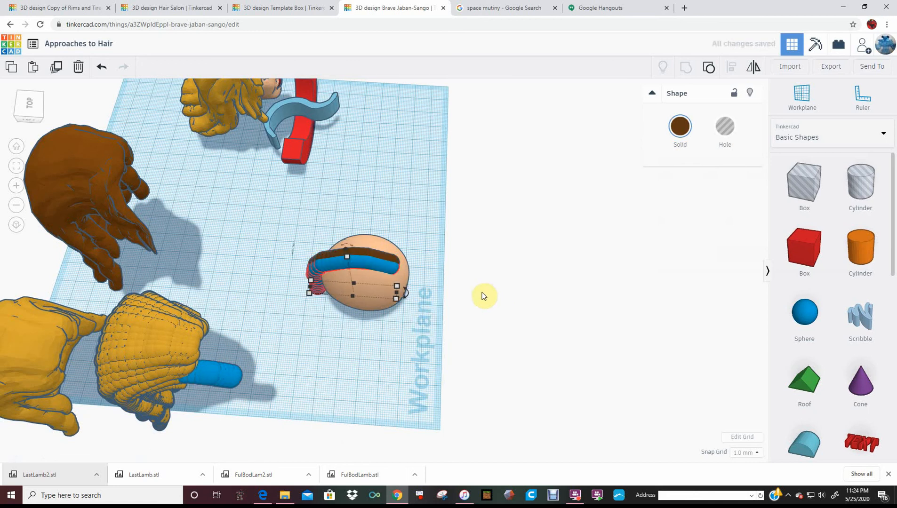
pyautogui.moveTo(405, 299); pyautogui.dragTo(451, 293)
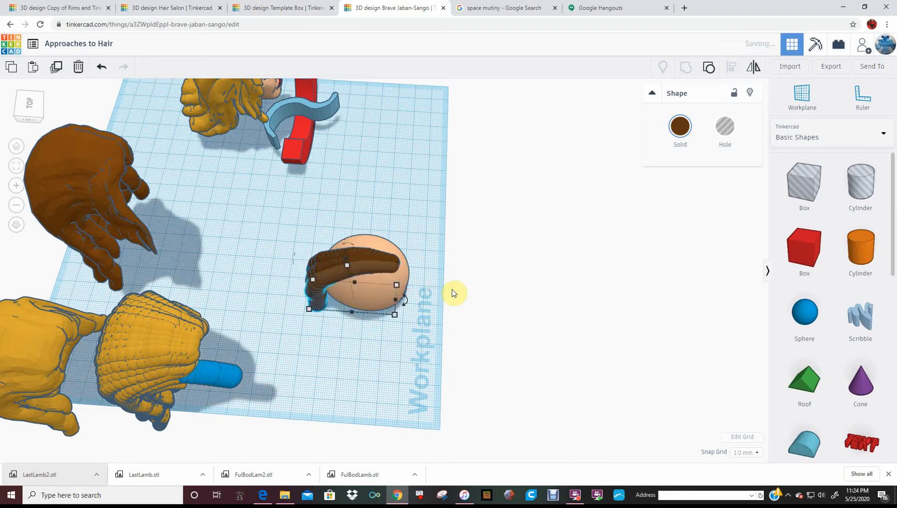
pyautogui.hotkey('ctrl', 'd')
pyautogui.hotkey('ctrl', 'd')
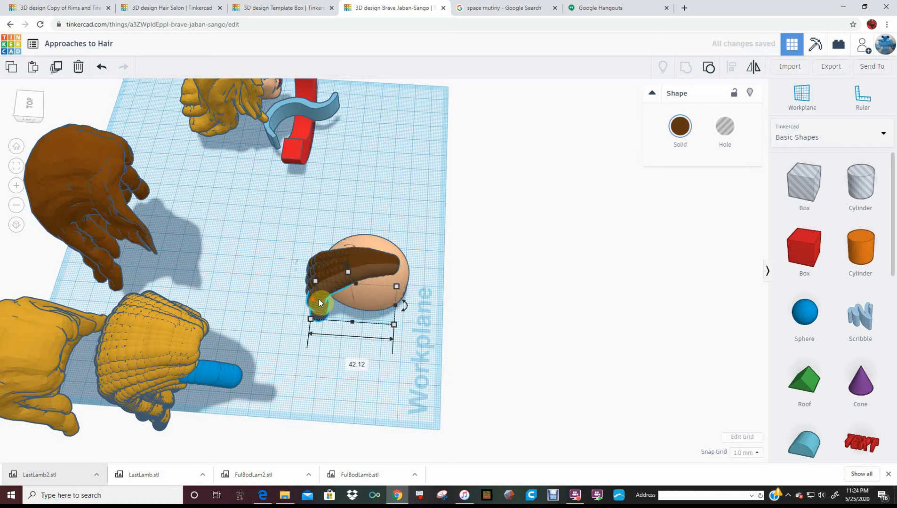
pyautogui.moveTo(318, 300); pyautogui.dragTo(355, 311)
pyautogui.hotkey('ctrl', 'd')
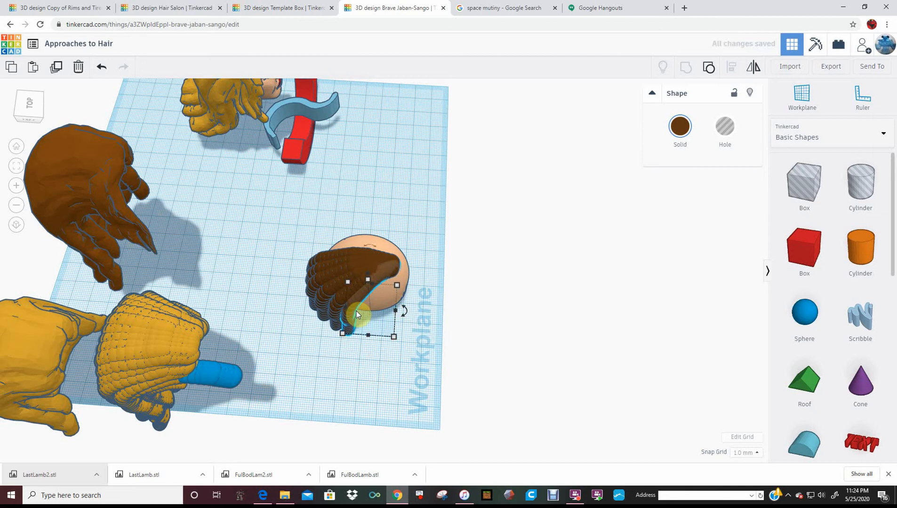
pyautogui.hotkey('ctrl', 'd')
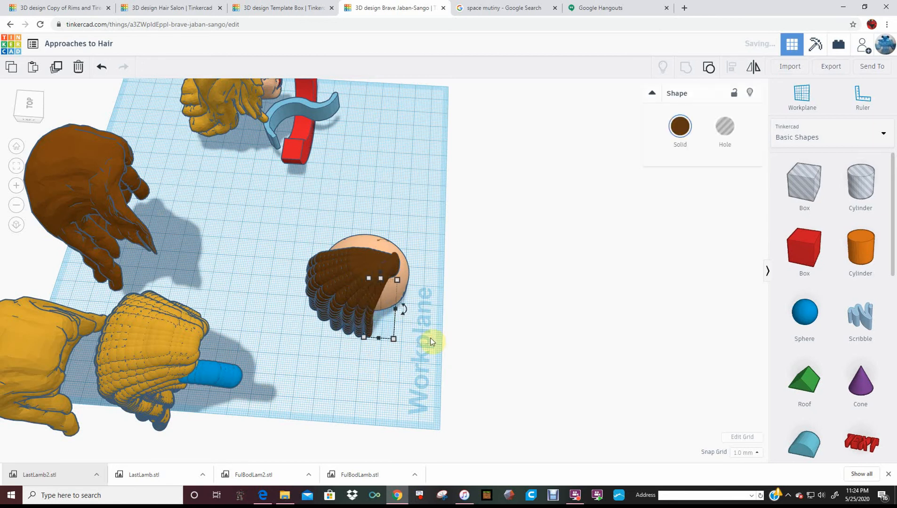
# Move the skin-coloured head aside, clear of the strands, and group the eight brown strands into one shape
pyautogui.moveTo(466, 354); pyautogui.dragTo(400, 316, button='right')
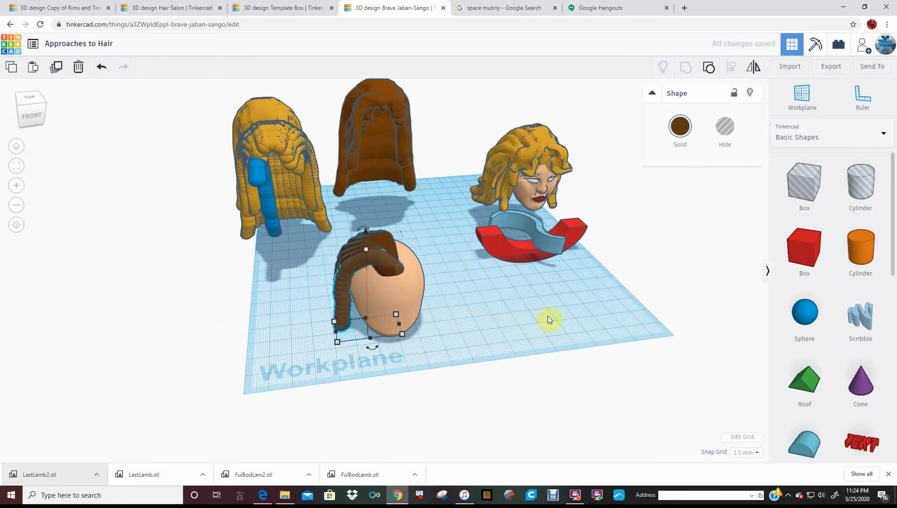
pyautogui.moveTo(364, 320); pyautogui.dragTo(482, 322)
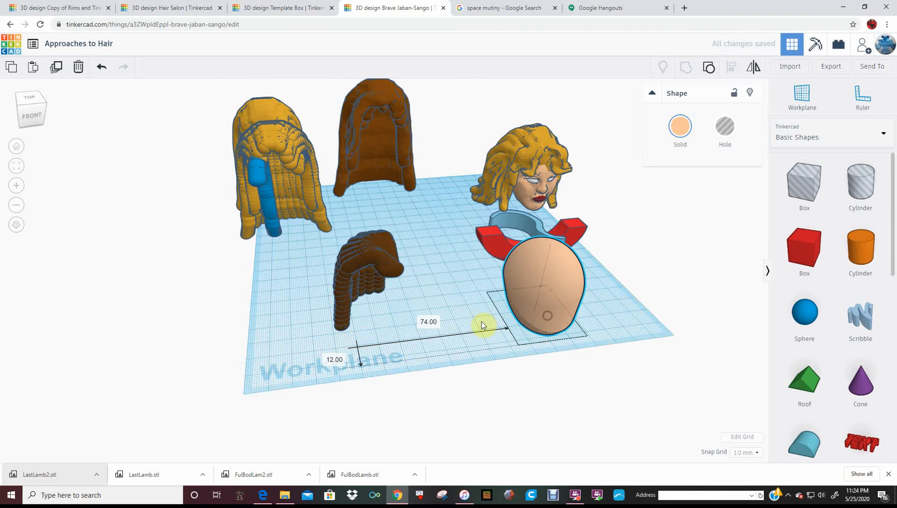
pyautogui.click(402, 268)
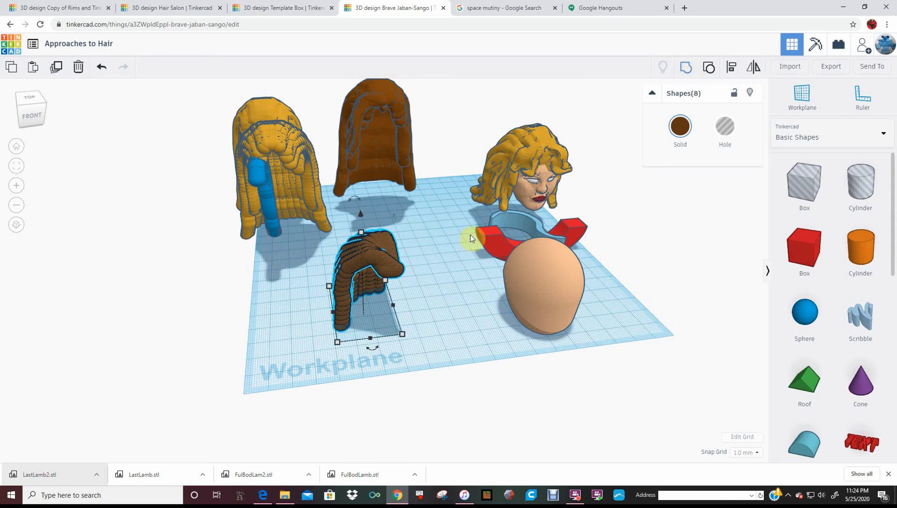
pyautogui.click(456, 242)
pyautogui.click(390, 267)
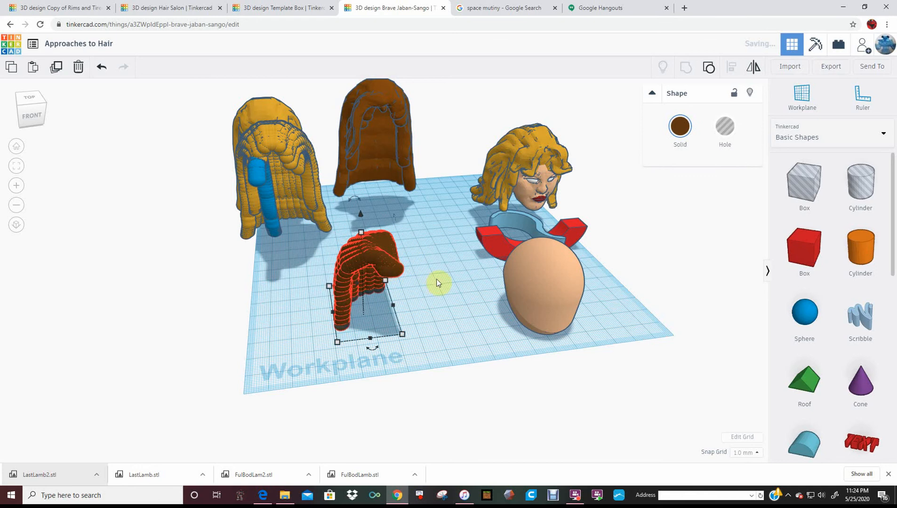
# Duplicate the grouped half of brown hair, mirror the copy side to side, and nudge it against the original to form a full wig
pyautogui.moveTo(436, 284); pyautogui.dragTo(409, 306, button='right')
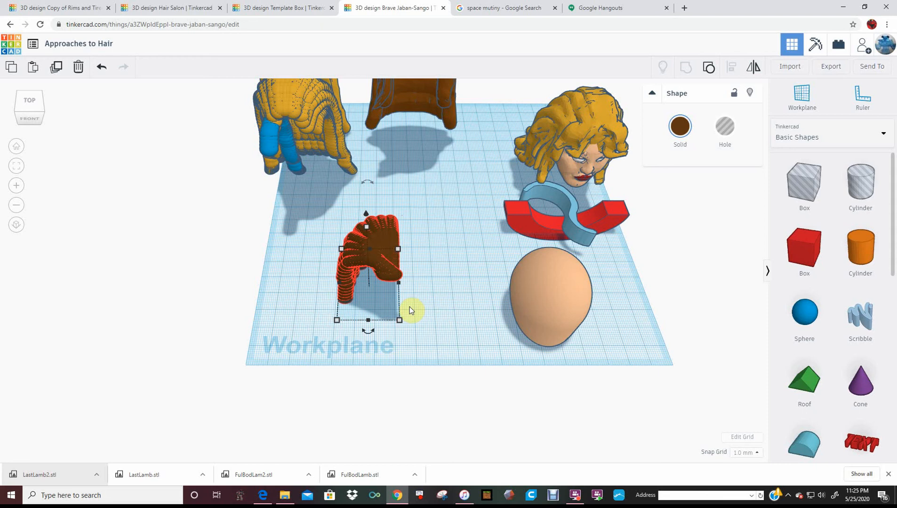
pyautogui.press('Right')
pyautogui.press('Right')
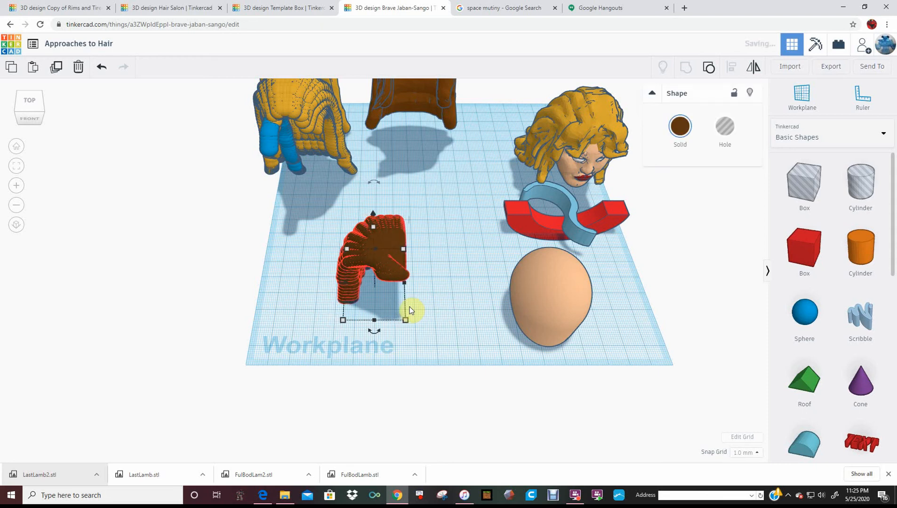
pyautogui.hotkey('ctrl', 'd')
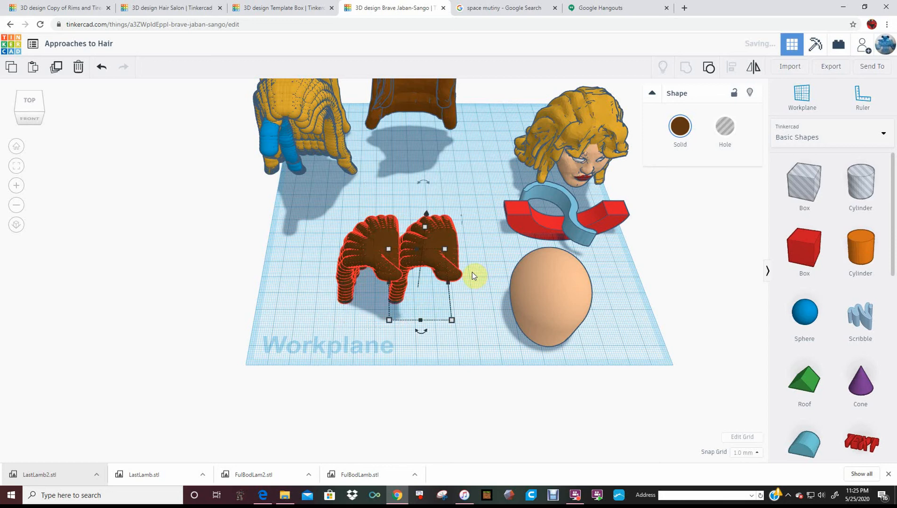
pyautogui.click(752, 68)
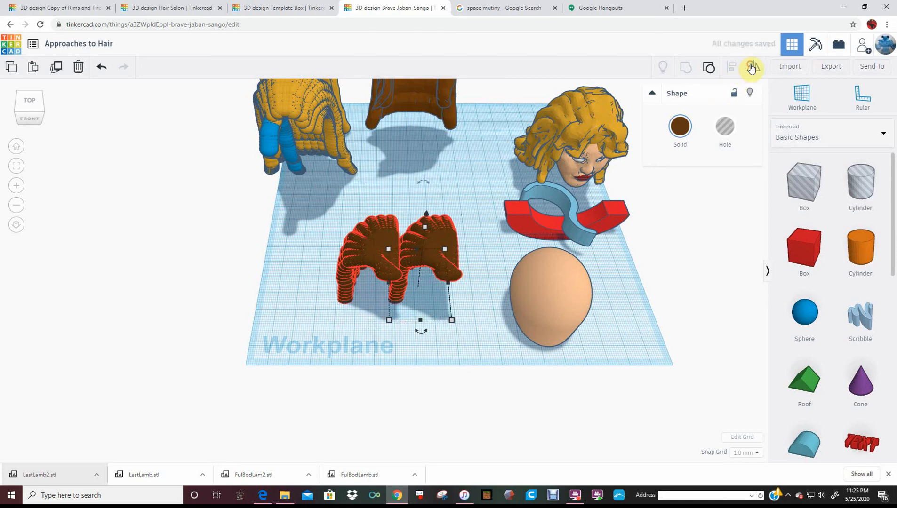
pyautogui.click(409, 330)
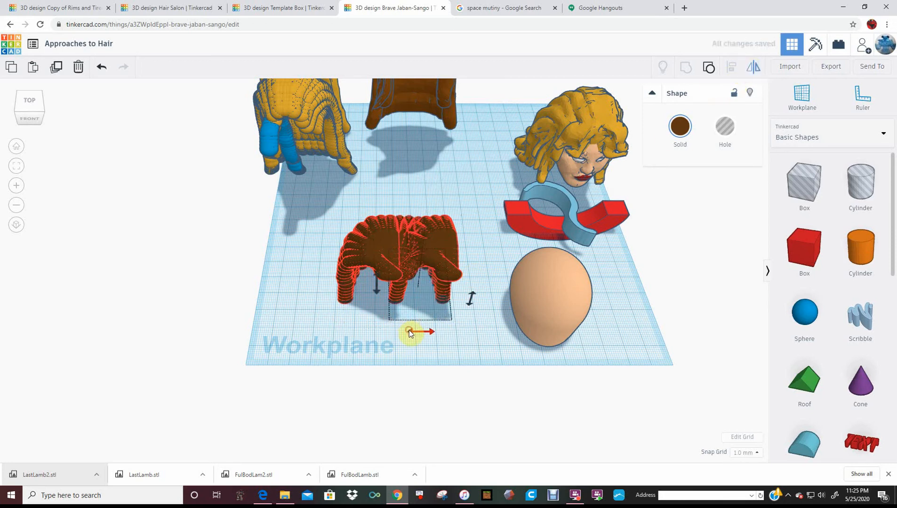
pyautogui.click(483, 334)
pyautogui.press('Left')
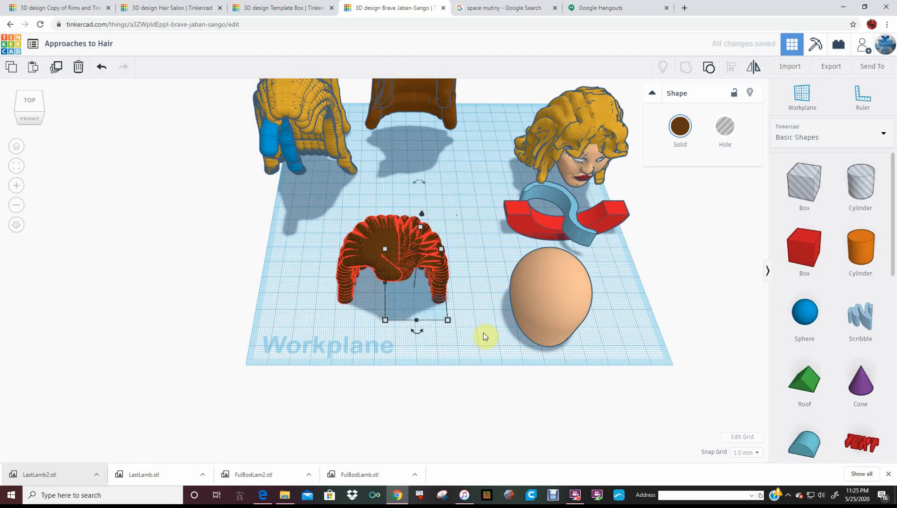
pyautogui.press('Left')
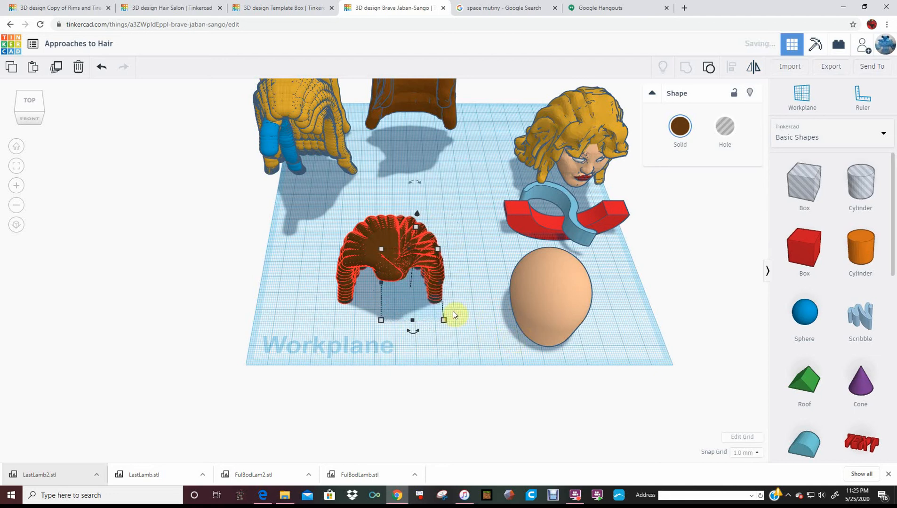
# Move the skin-coloured head by -74 mm and -7 mm under the brown wig and check the fit from the front and side
pyautogui.moveTo(530, 290); pyautogui.dragTo(374, 290)
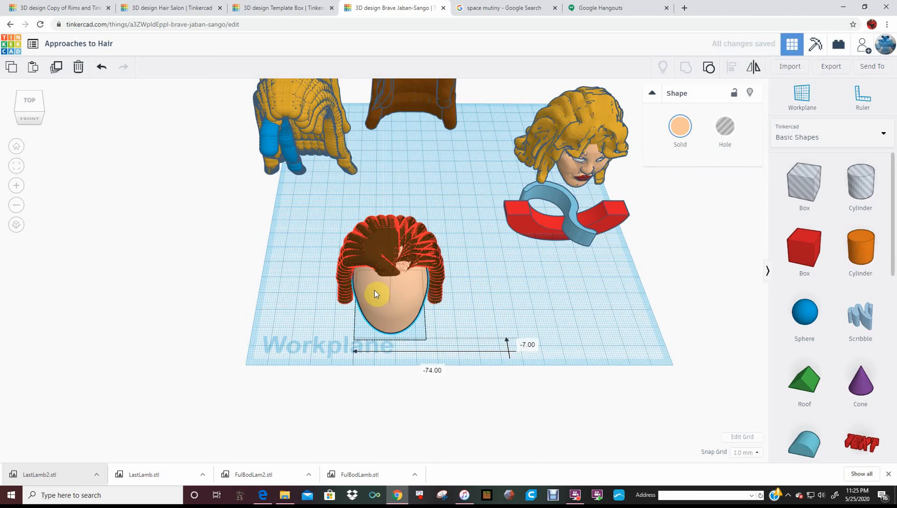
pyautogui.moveTo(374, 306); pyautogui.dragTo(401, 237, button='right')
pyautogui.moveTo(465, 322)
pyautogui.mouseDown(button='right')
pyautogui.moveTo(372, 300)
pyautogui.moveTo(480, 328)
pyautogui.mouseUp(button='right')
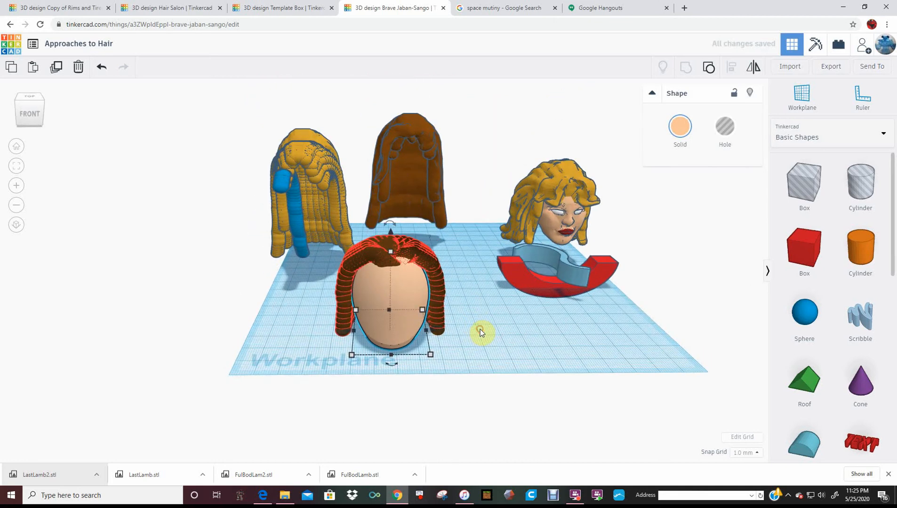
pyautogui.moveTo(432, 354); pyautogui.dragTo(315, 350, button='right')
pyautogui.click(315, 350)
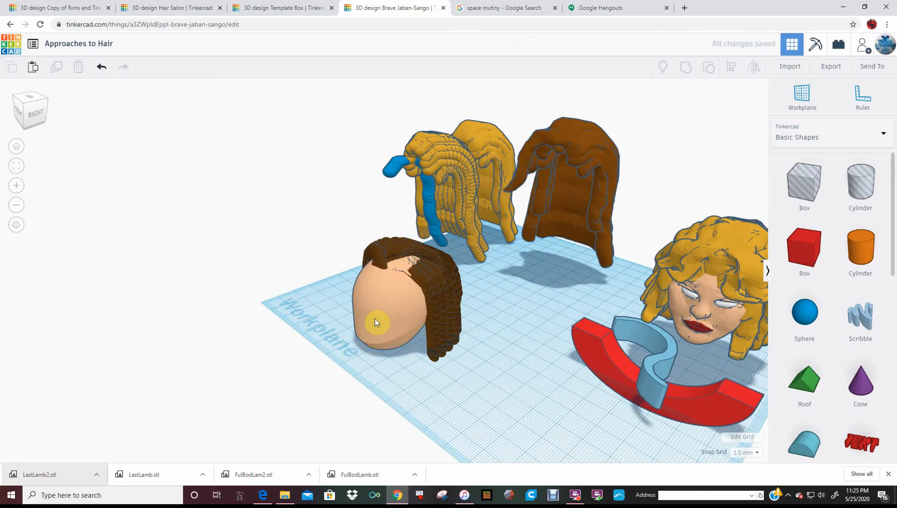
pyautogui.click(376, 318)
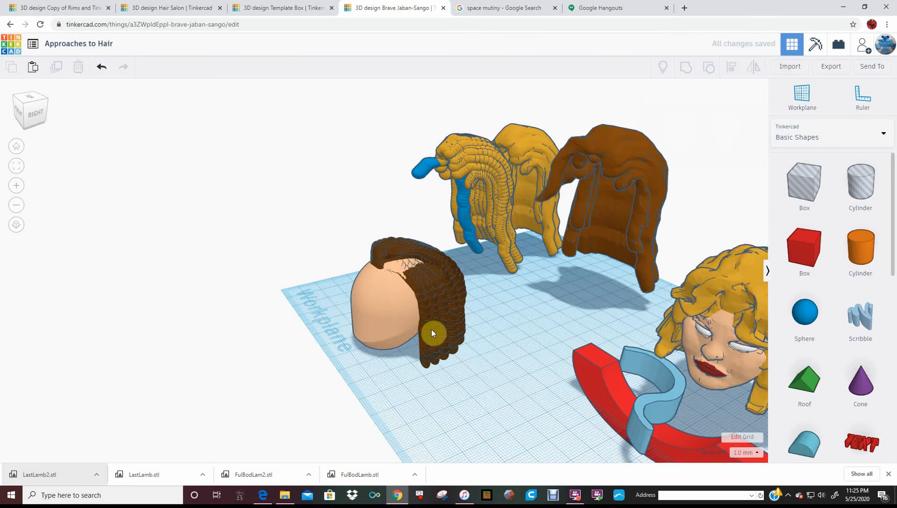
pyautogui.click(396, 369)
pyautogui.click(364, 369)
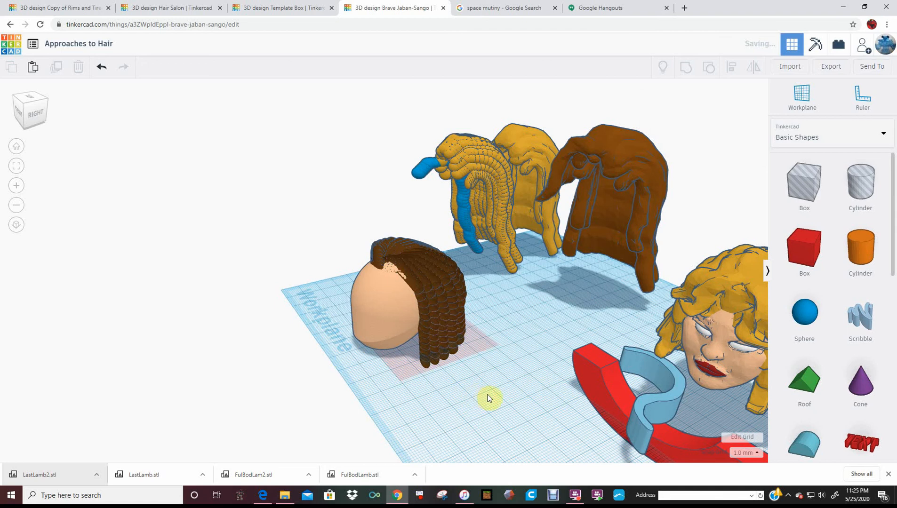
pyautogui.moveTo(455, 401); pyautogui.dragTo(533, 393, button='right')
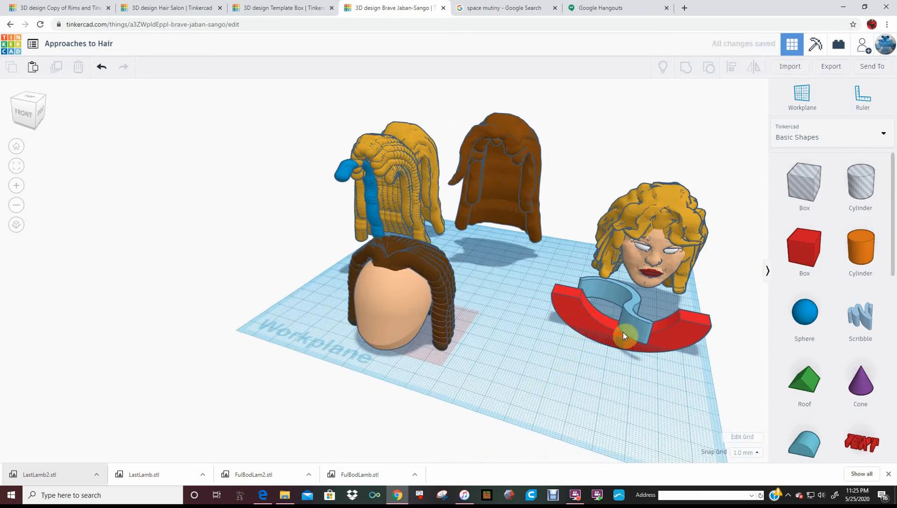
# Move the red half moon about 35 mm toward the front of the workplane, away from the light blue scribble shape
pyautogui.click(402, 323)
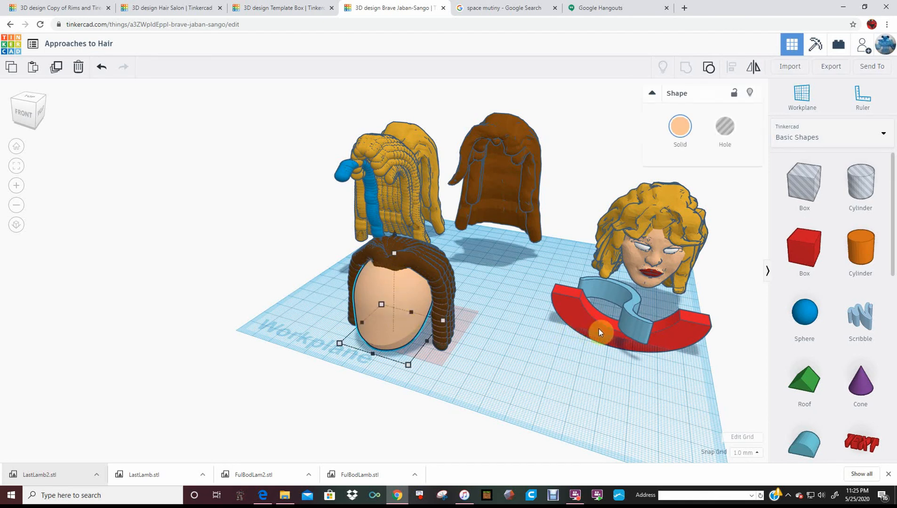
pyautogui.click(628, 320)
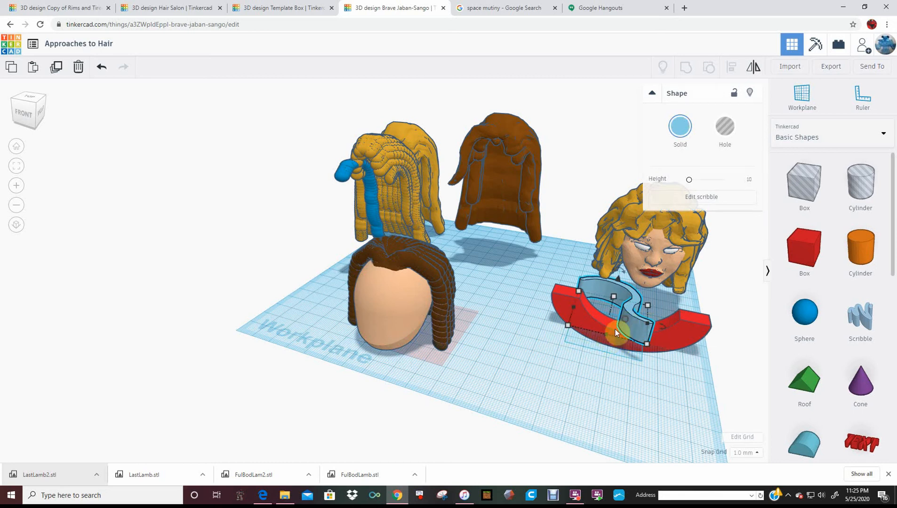
pyautogui.click(604, 334)
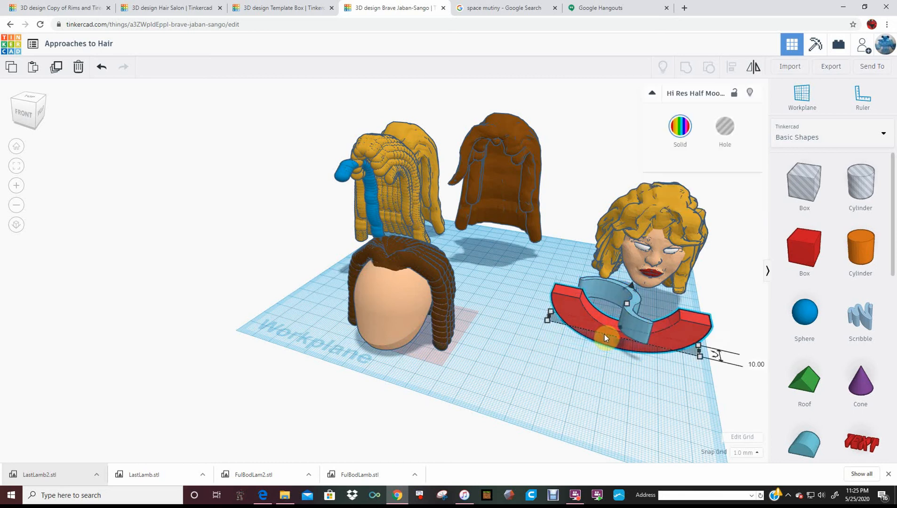
pyautogui.moveTo(604, 334); pyautogui.dragTo(601, 378)
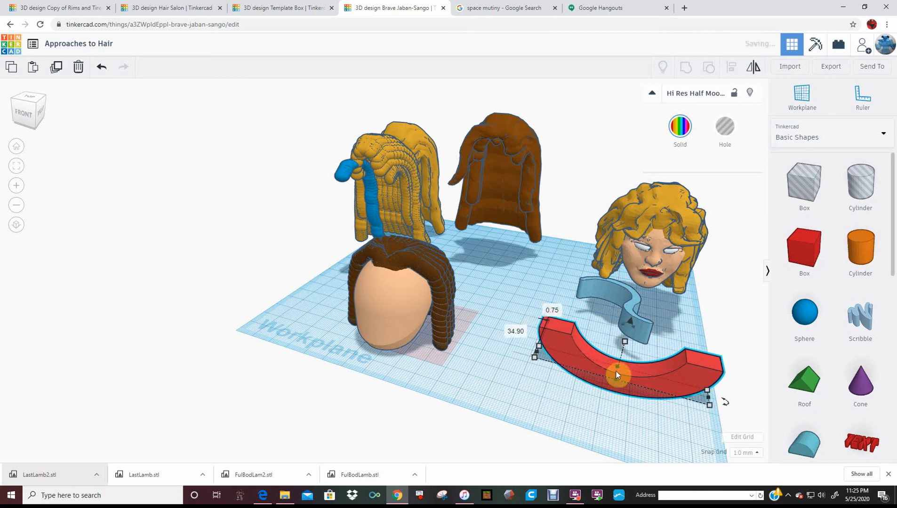
# Stretch the red half moon to a depth of 83 mm and turn it into a hole
pyautogui.hotkey('ctrl', 'z')
pyautogui.moveTo(644, 320); pyautogui.dragTo(646, 298)
pyautogui.click(725, 128)
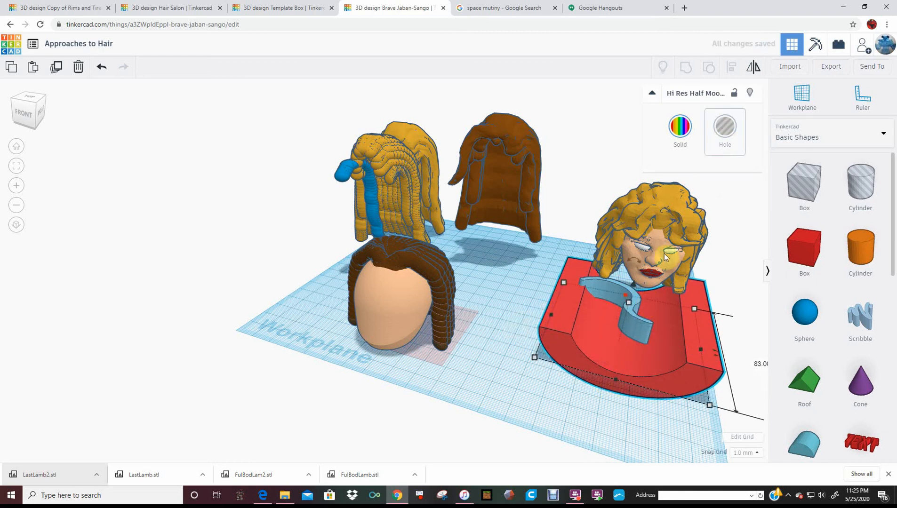
# Shift the light blue scribble shape slightly sideways and move the blonde-haired head back, clear of the half moon hole
pyautogui.click(637, 321)
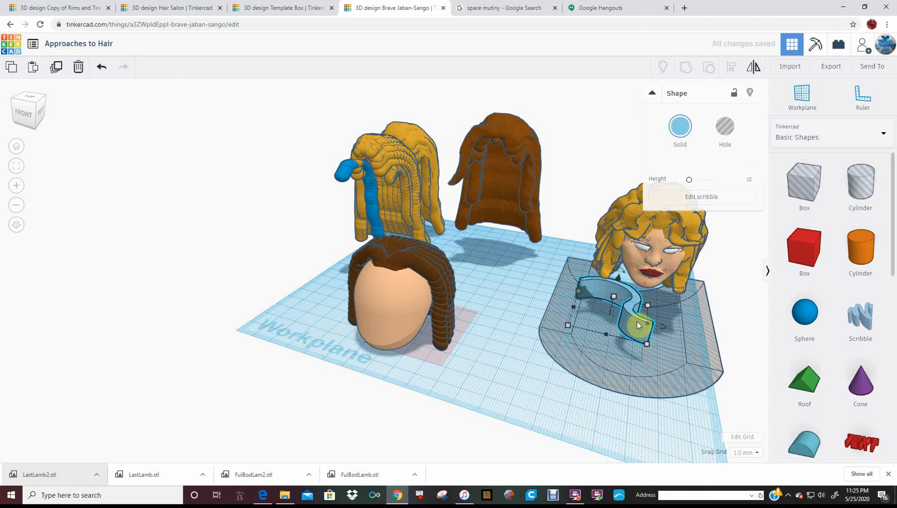
pyautogui.moveTo(637, 318); pyautogui.dragTo(639, 319)
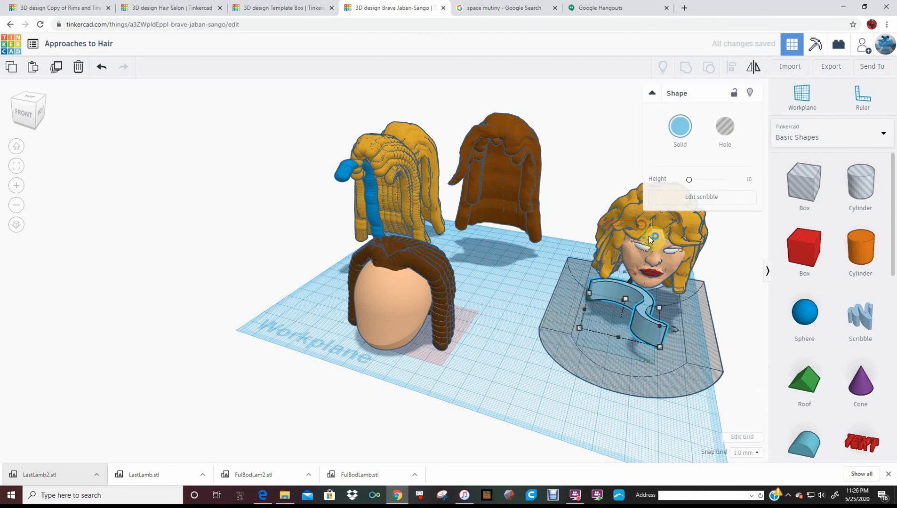
pyautogui.moveTo(654, 238)
pyautogui.mouseDown()
pyautogui.moveTo(645, 201)
pyautogui.moveTo(635, 215)
pyautogui.moveTo(631, 208)
pyautogui.mouseUp()
pyautogui.click(653, 346)
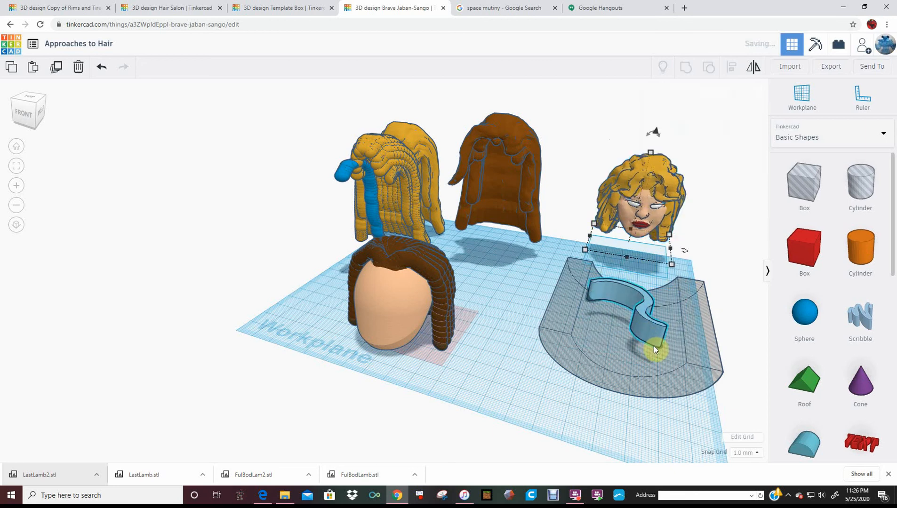
# Rotate the light blue scribble shape by -31° inside the half moon hole
pyautogui.moveTo(683, 345); pyautogui.dragTo(692, 354)
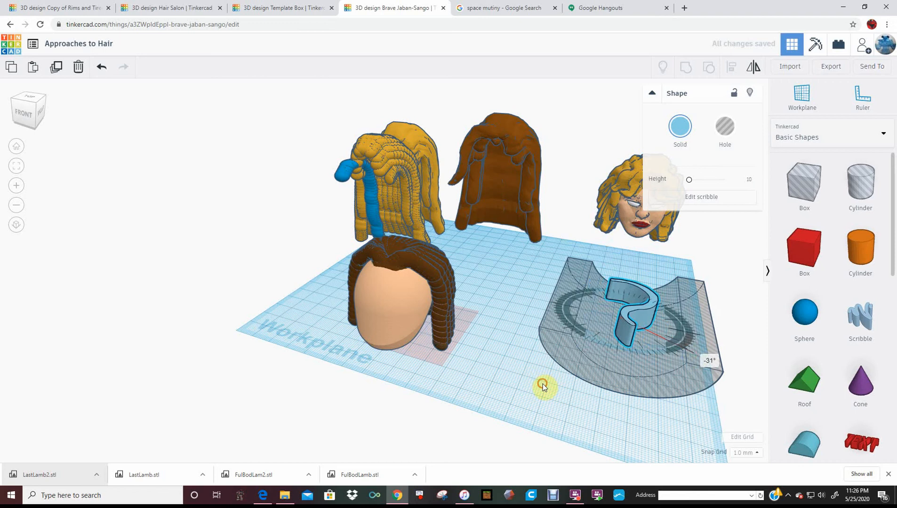
pyautogui.click(572, 379)
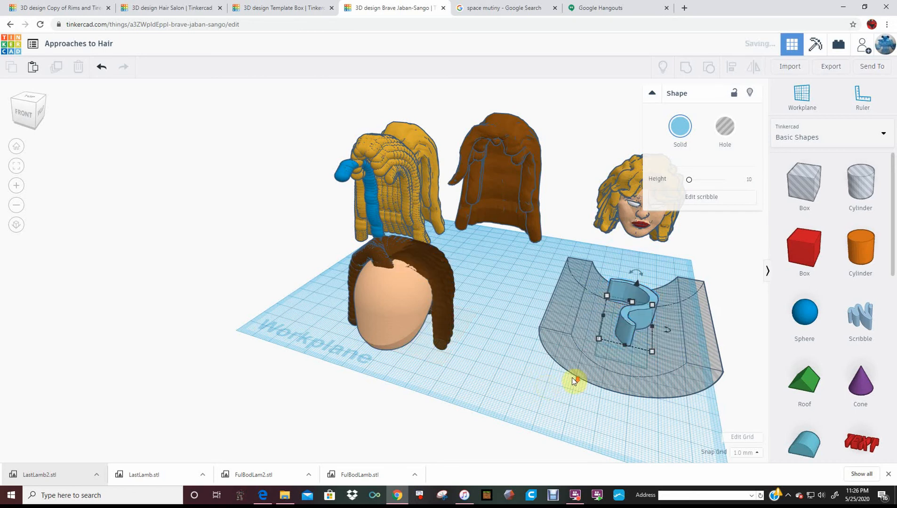
pyautogui.scroll(-3, 576, 370)
pyautogui.moveTo(610, 358); pyautogui.dragTo(586, 324, button='right')
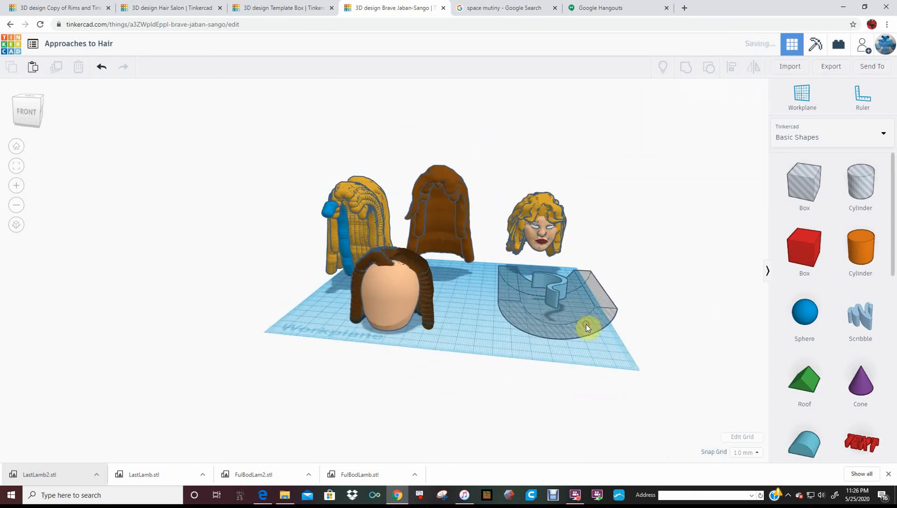
# Raise the half moon hole by 7.75 mm and stretch the light blue scribble shape's height to 12 mm
pyautogui.click(573, 305)
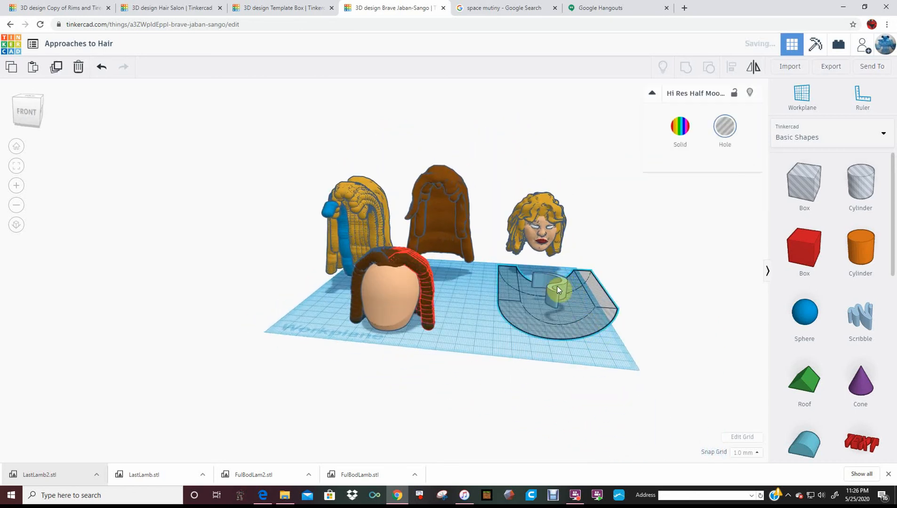
pyautogui.moveTo(552, 266); pyautogui.dragTo(556, 255)
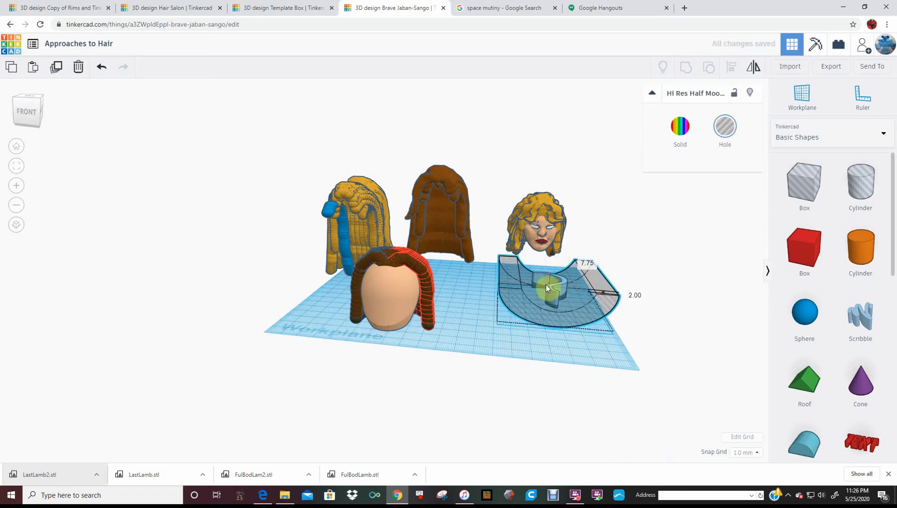
pyautogui.click(551, 287)
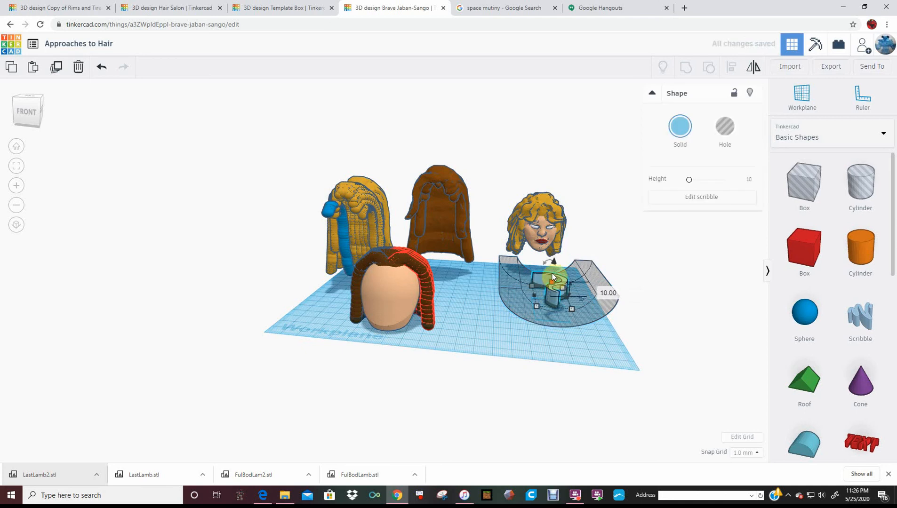
pyautogui.moveTo(553, 281)
pyautogui.mouseDown()
pyautogui.moveTo(565, 292)
pyautogui.moveTo(598, 289)
pyautogui.mouseUp()
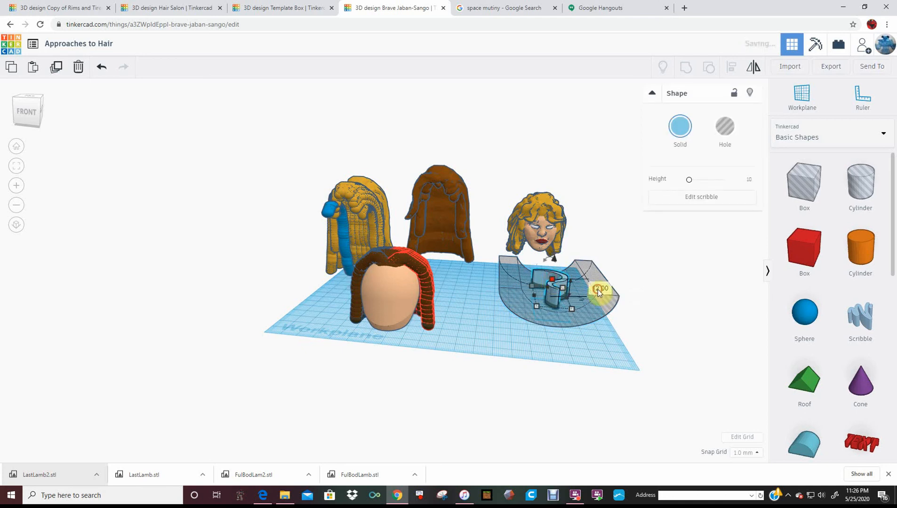
pyautogui.press('Return')
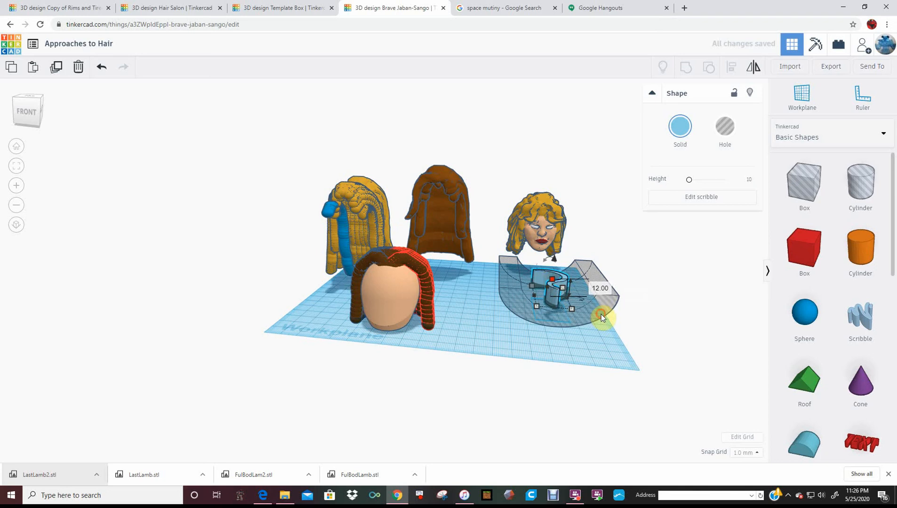
pyautogui.click(601, 314)
pyautogui.press('Delete')
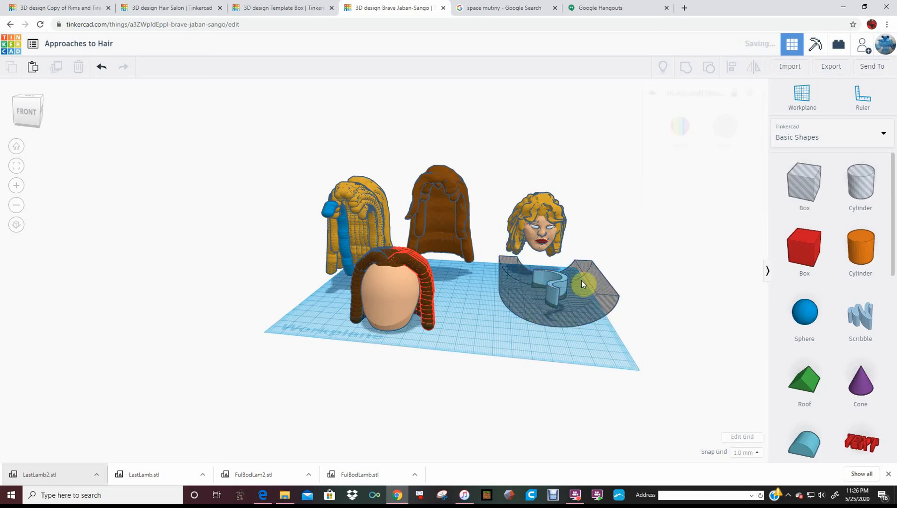
# Duplicate the half moon hole 19 mm higher and mirror the copy vertically
pyautogui.click(561, 266)
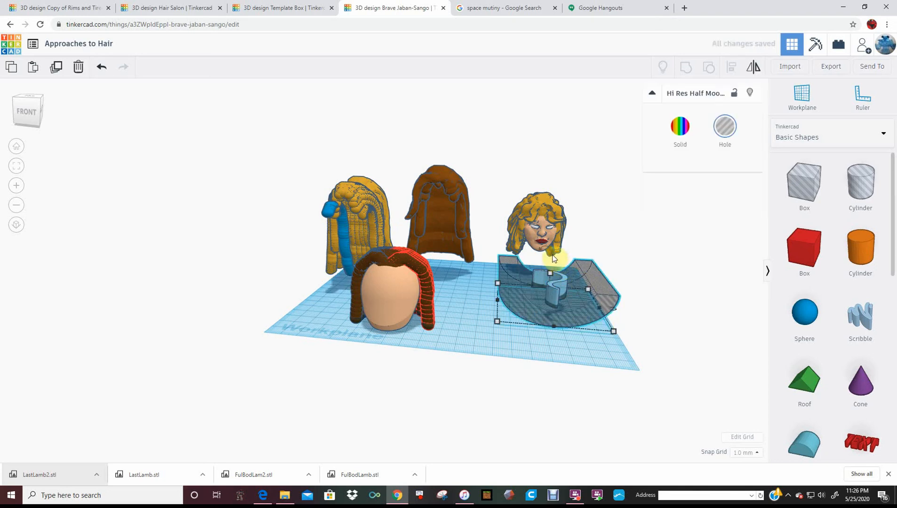
pyautogui.moveTo(555, 242); pyautogui.dragTo(555, 219)
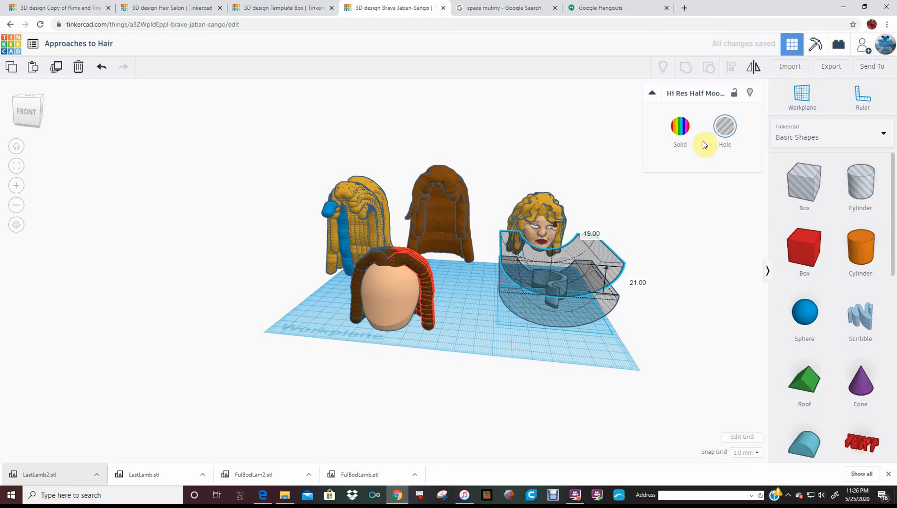
pyautogui.click(749, 66)
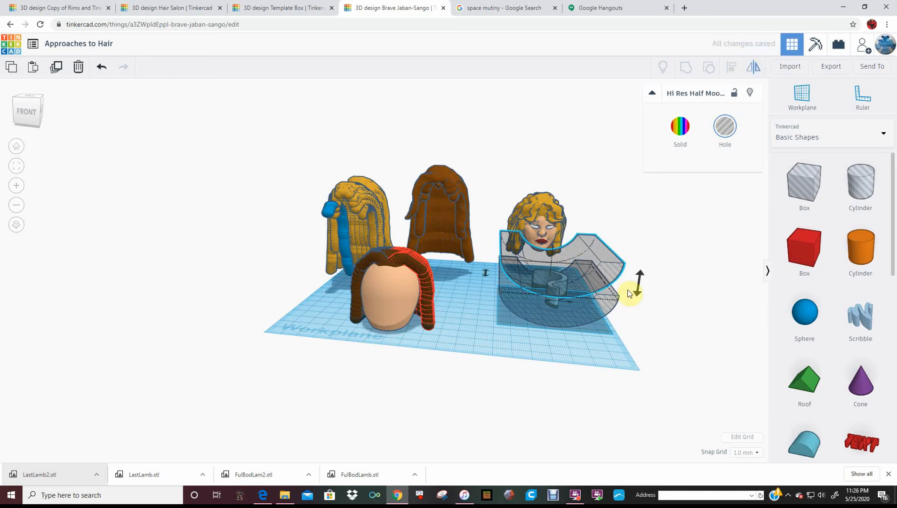
pyautogui.click(638, 294)
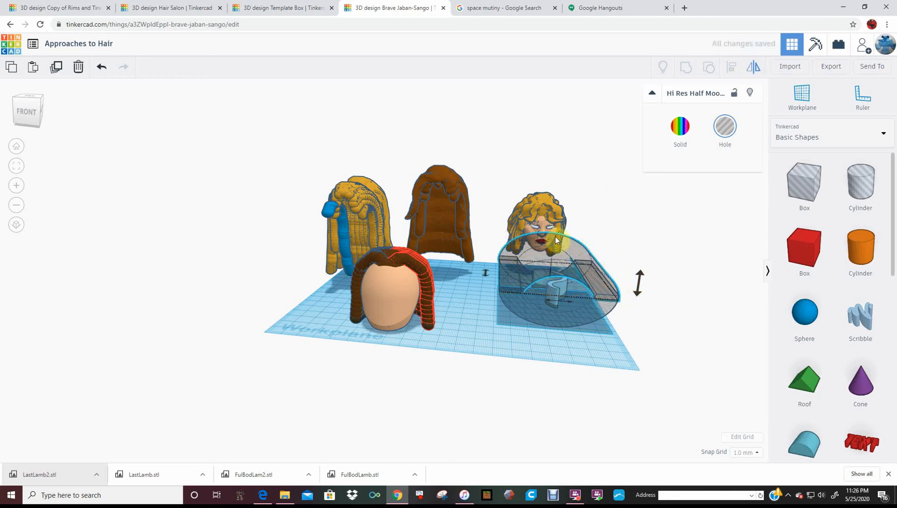
pyautogui.click(603, 230)
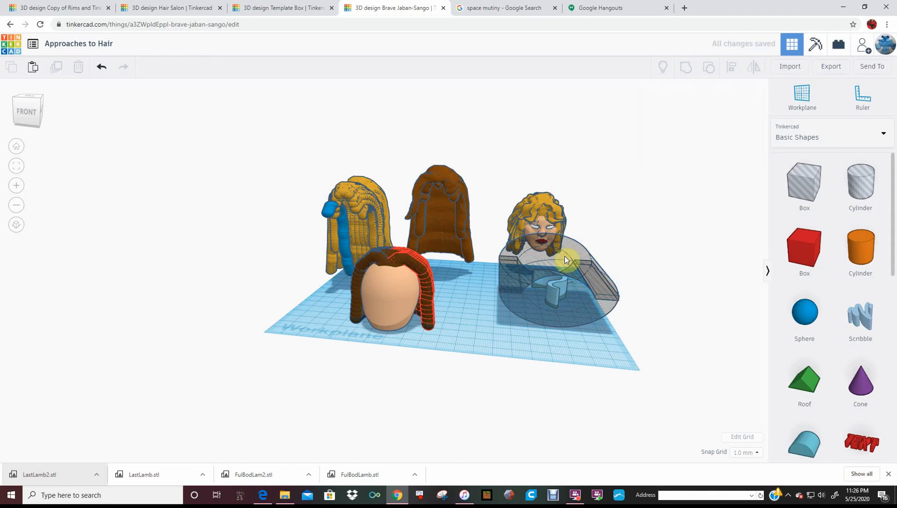
# Lower the mirrored half moon hole by 17 mm and group both half moon holes with the light blue scribble shape
pyautogui.click(565, 258)
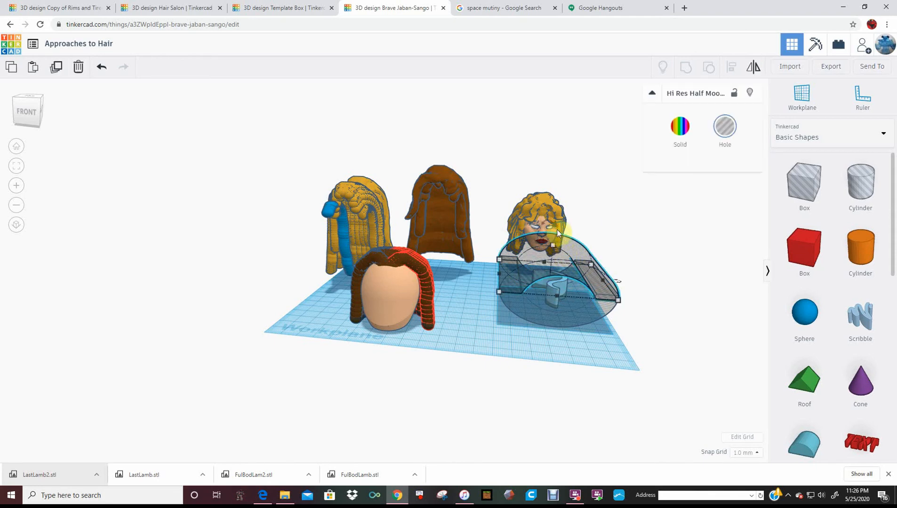
pyautogui.moveTo(560, 243); pyautogui.dragTo(564, 256)
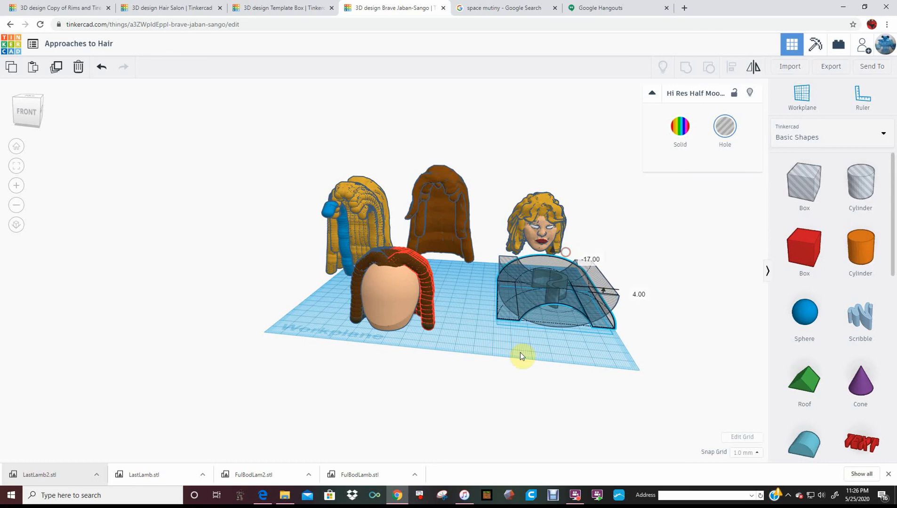
pyautogui.moveTo(524, 347); pyautogui.dragTo(580, 292)
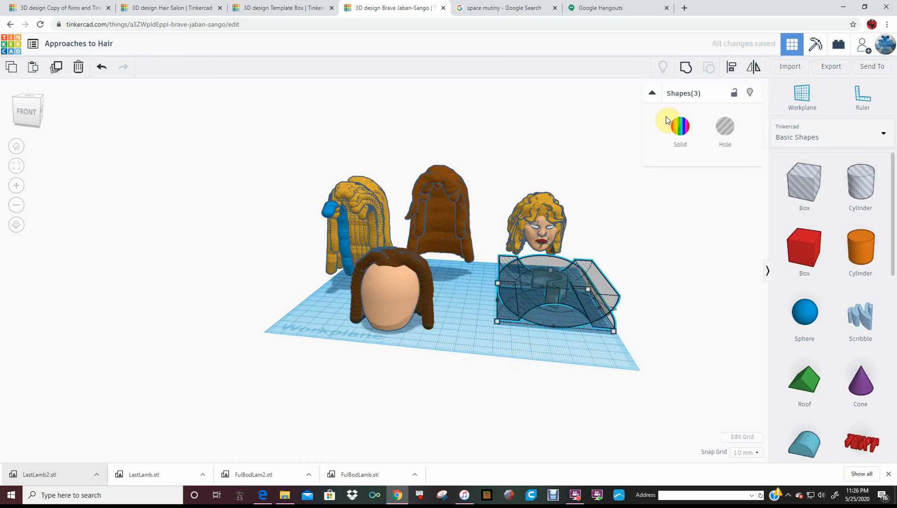
pyautogui.click(691, 70)
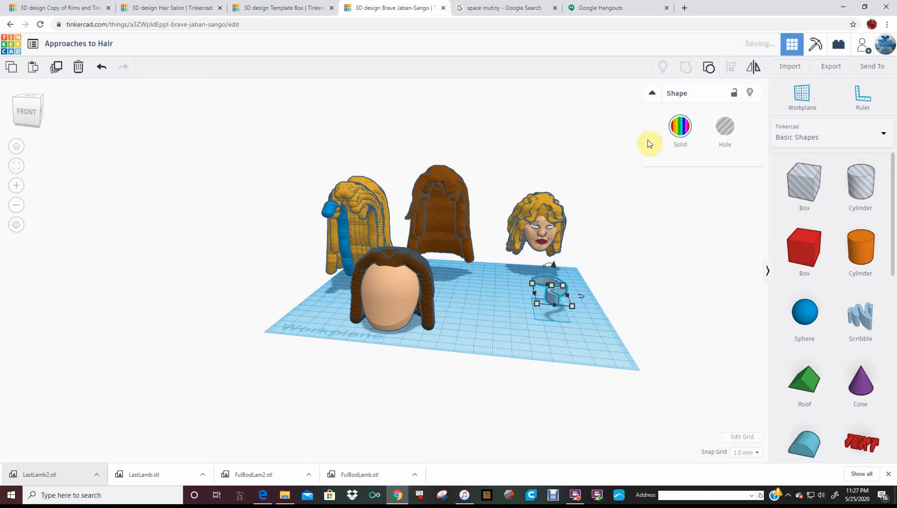
# Rotate the grouped light blue strand 90° so that it stands upright
pyautogui.moveTo(517, 365); pyautogui.dragTo(518, 408, button='right')
pyautogui.moveTo(564, 427); pyautogui.dragTo(628, 369)
pyautogui.moveTo(480, 438); pyautogui.dragTo(706, 363, button='right')
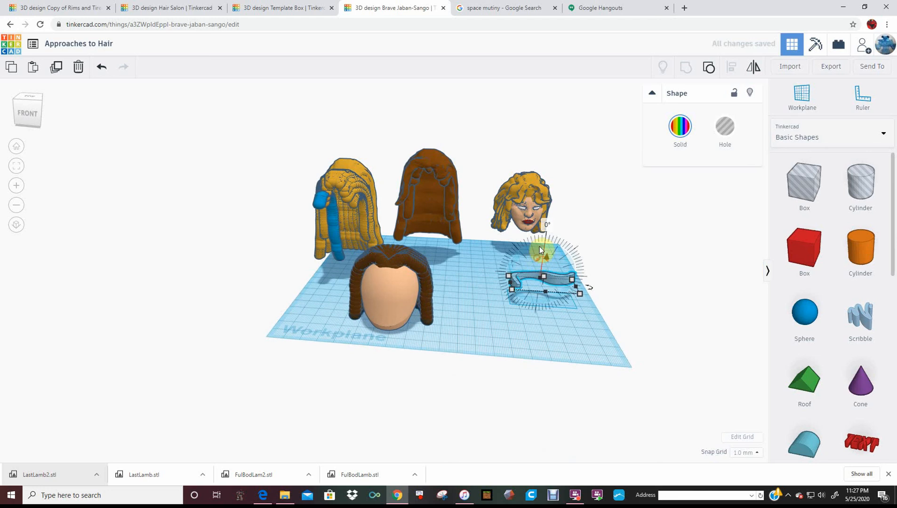
pyautogui.moveTo(541, 250); pyautogui.dragTo(658, 279)
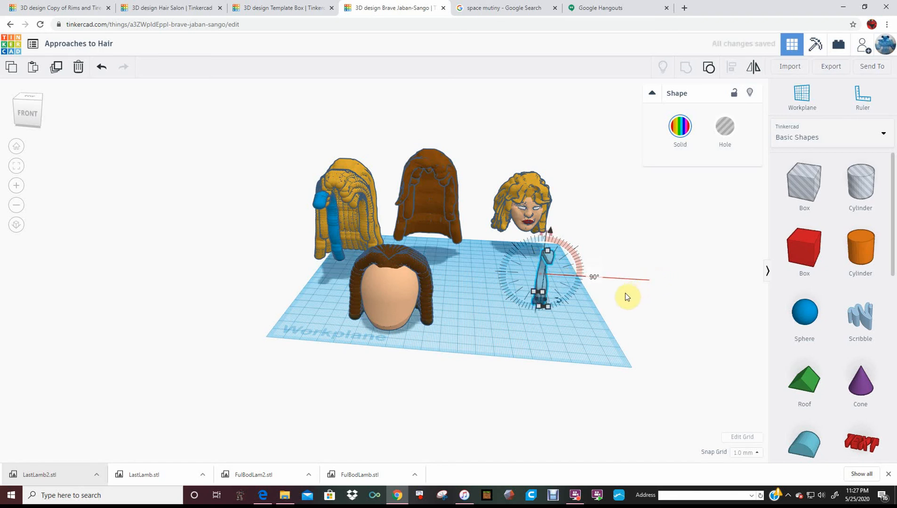
pyautogui.moveTo(487, 290); pyautogui.dragTo(509, 295, button='right')
# Stretch the light blue strand's depth to 27.85 mm and move the skin-coloured head from the brown wig to beneath the strand
pyautogui.click(721, 333)
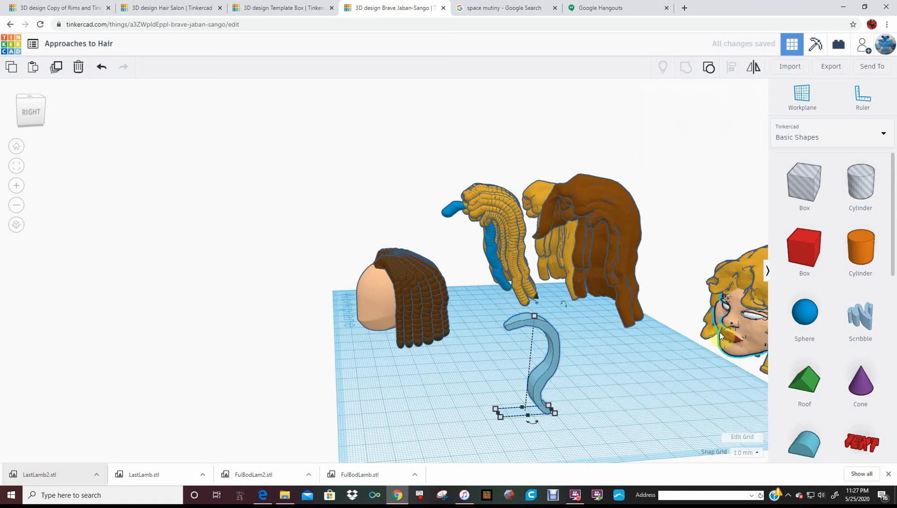
pyautogui.click(514, 327)
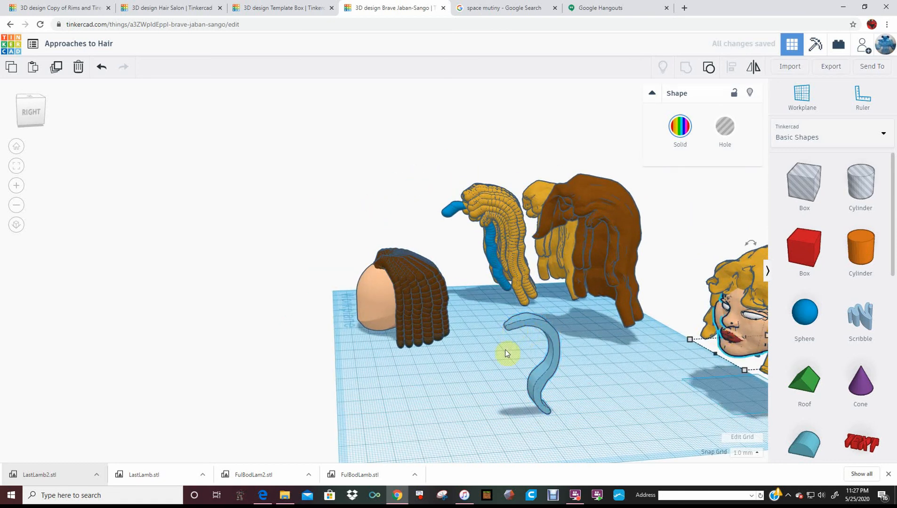
pyautogui.moveTo(497, 416); pyautogui.dragTo(485, 414)
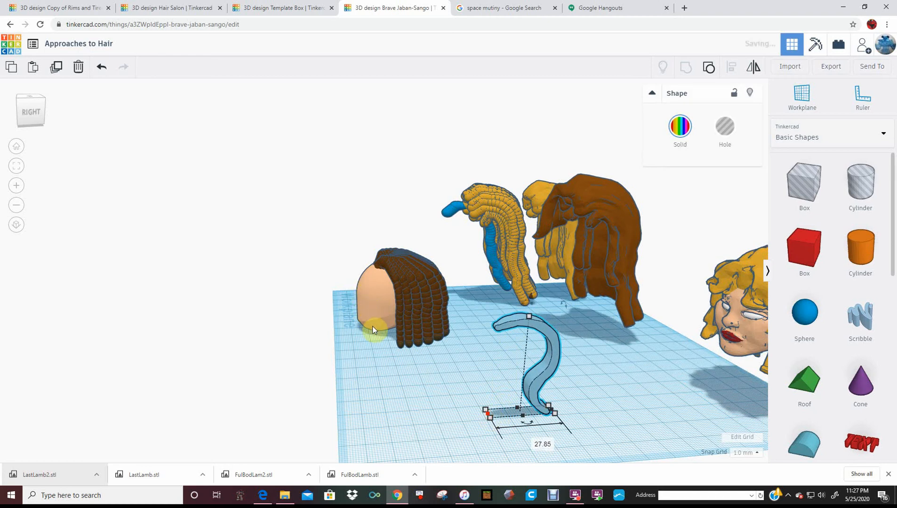
pyautogui.moveTo(408, 353); pyautogui.dragTo(478, 370)
pyautogui.moveTo(512, 321); pyautogui.dragTo(519, 305)
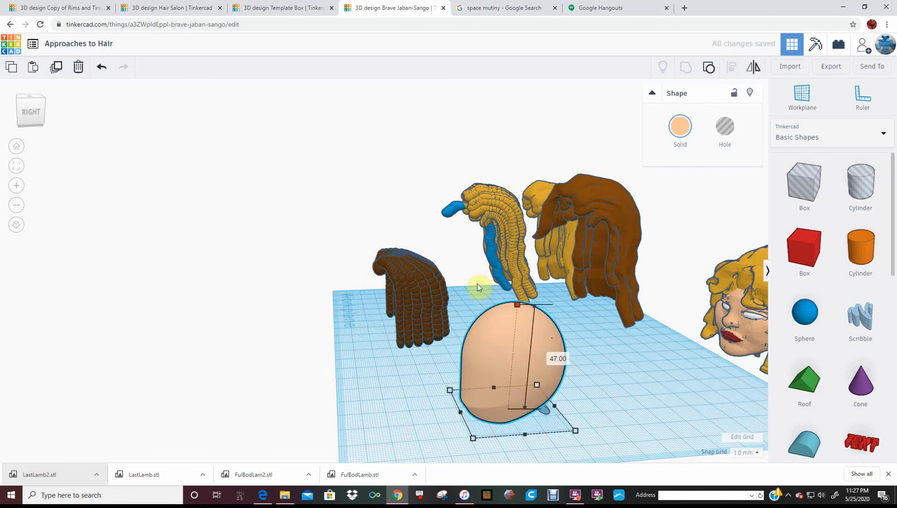
pyautogui.click(102, 66)
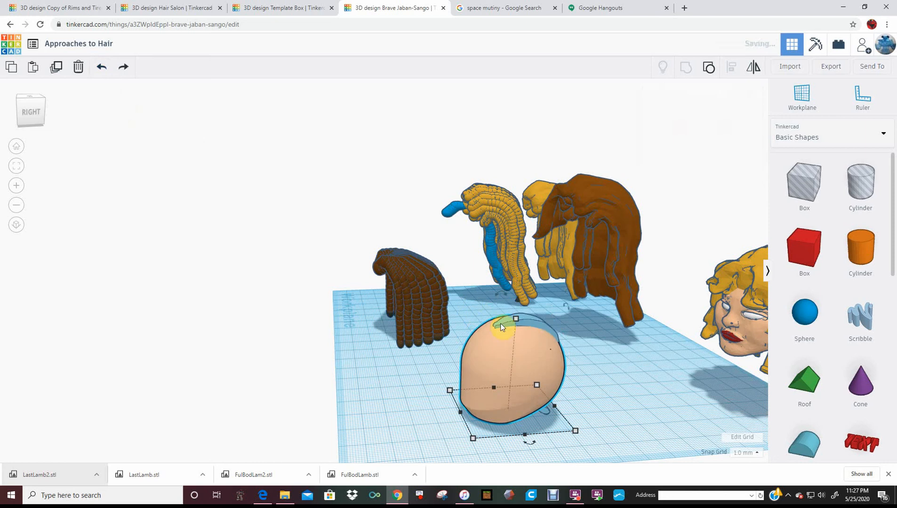
# Resize the light blue strand to 48 mm high and 39 mm deep, and shift it -2 mm onto the head
pyautogui.click(532, 323)
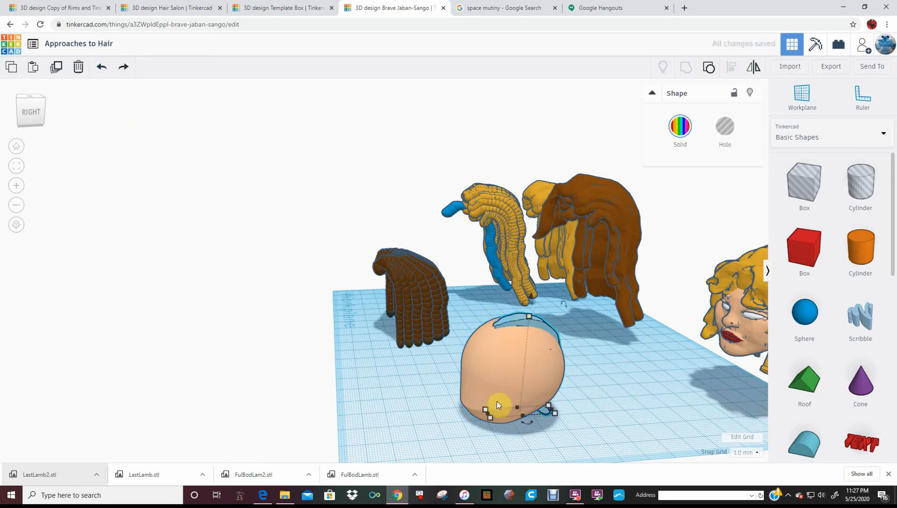
pyautogui.moveTo(489, 413); pyautogui.dragTo(482, 417)
pyautogui.moveTo(524, 318); pyautogui.dragTo(532, 297)
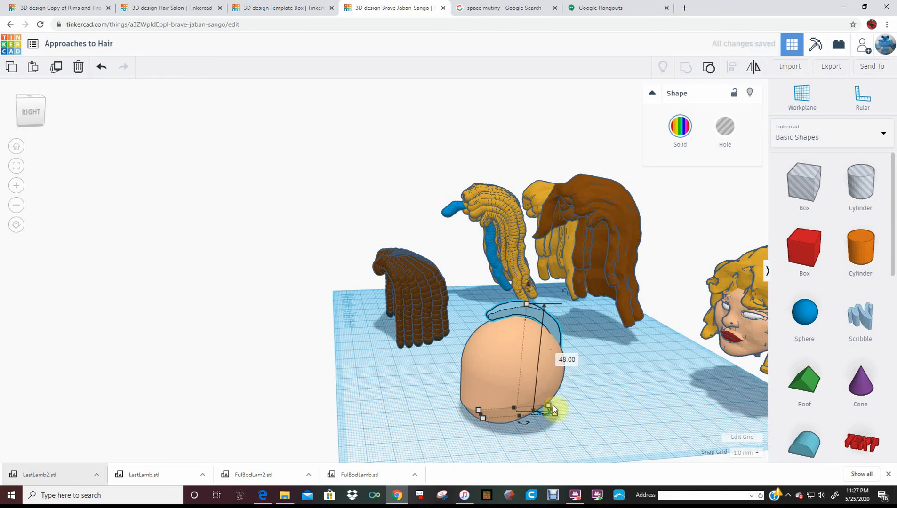
pyautogui.moveTo(553, 409); pyautogui.dragTo(573, 408)
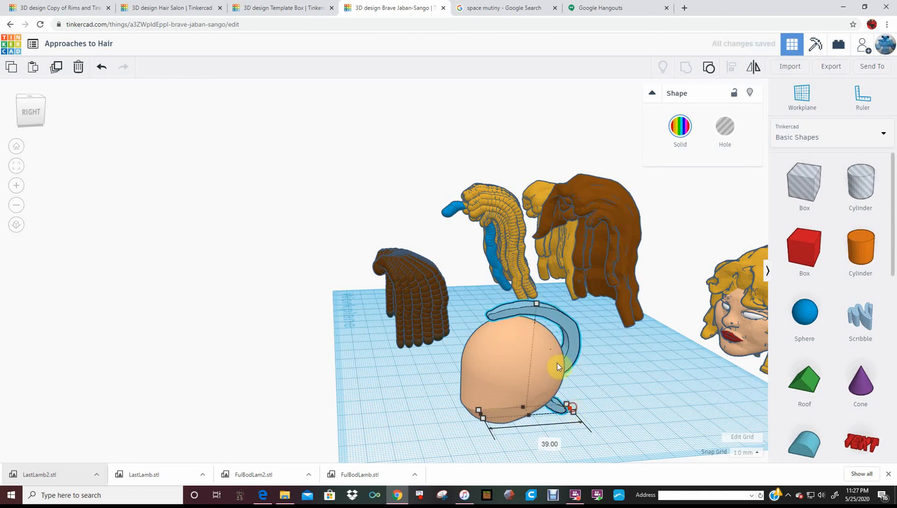
pyautogui.moveTo(544, 311); pyautogui.dragTo(532, 313)
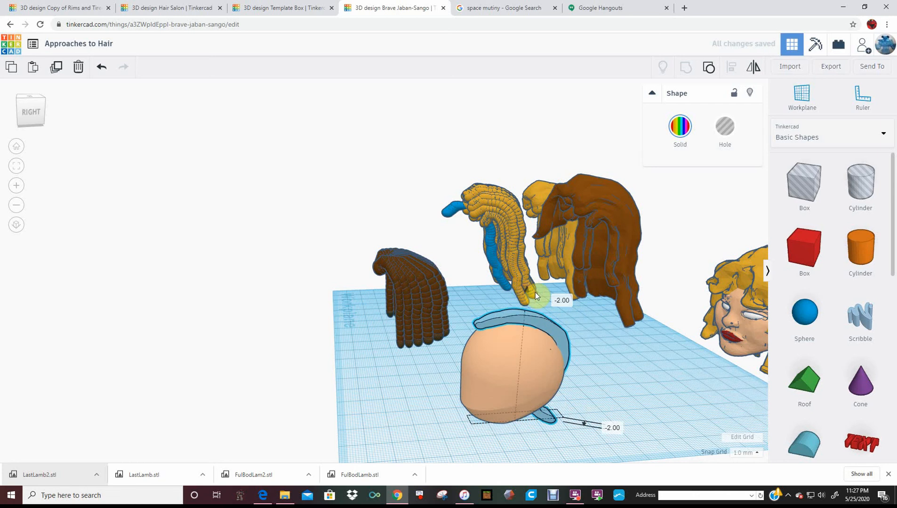
# Nudge the light blue strand toward the middle of the head, duplicate it and shift the copy beside the original
pyautogui.moveTo(532, 323); pyautogui.dragTo(650, 339, button='right')
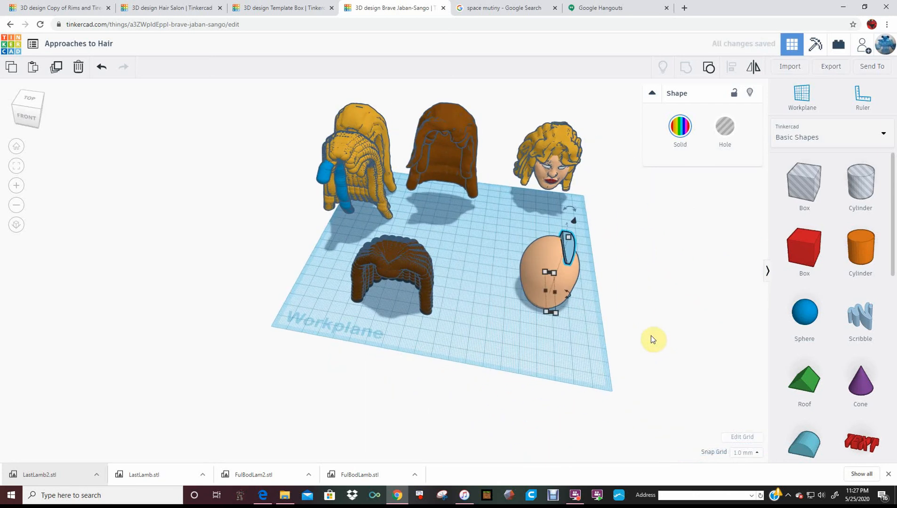
pyautogui.press('Left')
pyautogui.press('Left')
pyautogui.press('Left')
pyautogui.press('Left')
pyautogui.press('Left')
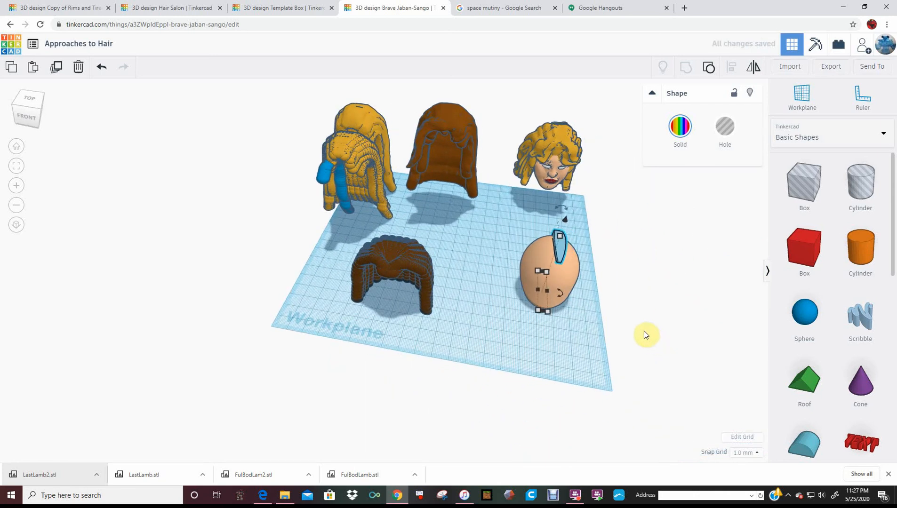
pyautogui.hotkey('ctrl', 'd')
pyautogui.press('Left')
pyautogui.press('Left')
pyautogui.press('Left')
pyautogui.press('Left')
pyautogui.press('Left')
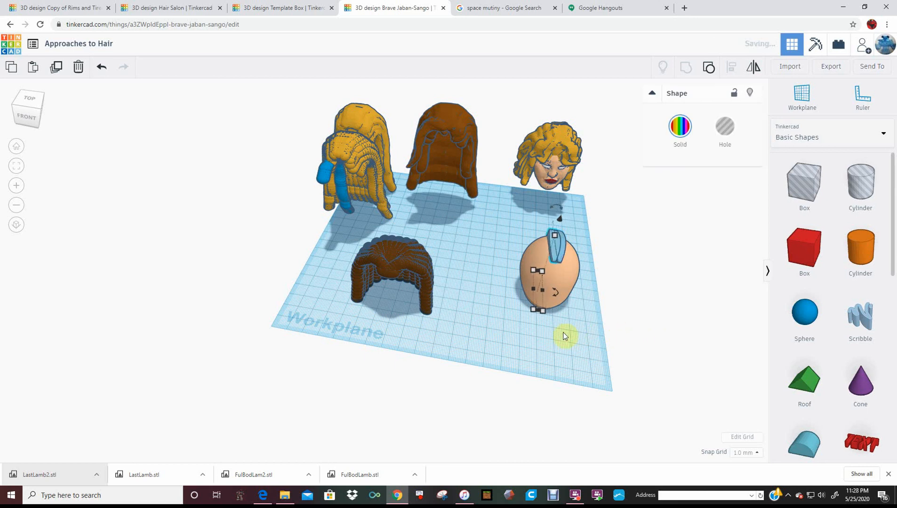
# Rotate the copied strand slightly outward and repeat the duplication to fan more strands around one side of the head
pyautogui.moveTo(564, 299); pyautogui.dragTo(548, 252)
pyautogui.click(548, 252)
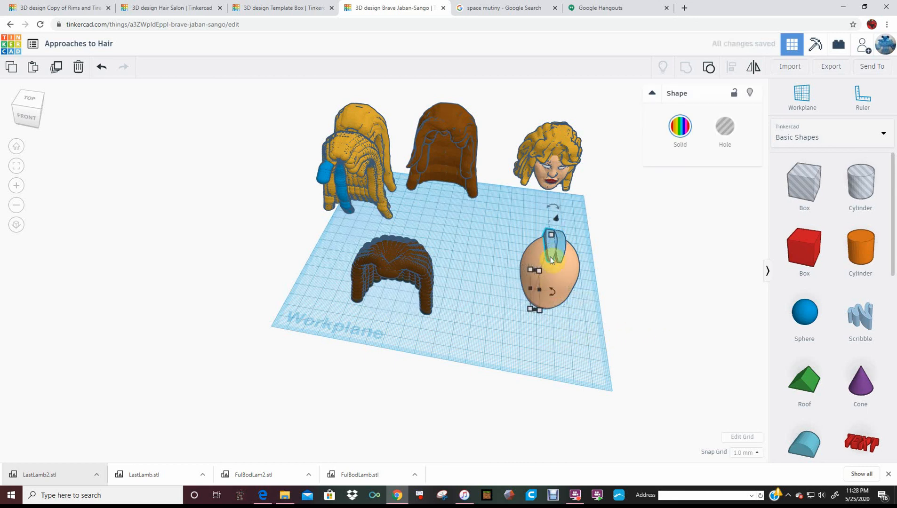
pyautogui.moveTo(554, 286); pyautogui.dragTo(575, 280)
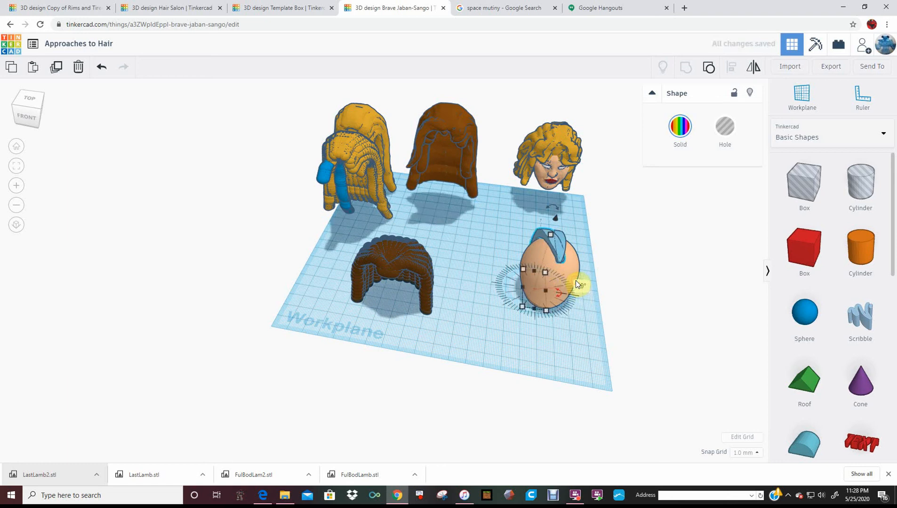
pyautogui.hotkey('ctrl', 'd')
pyautogui.hotkey('ctrl', 'd')
pyautogui.hotkey('ctrl', 'd')
pyautogui.hotkey('ctrl', 'd')
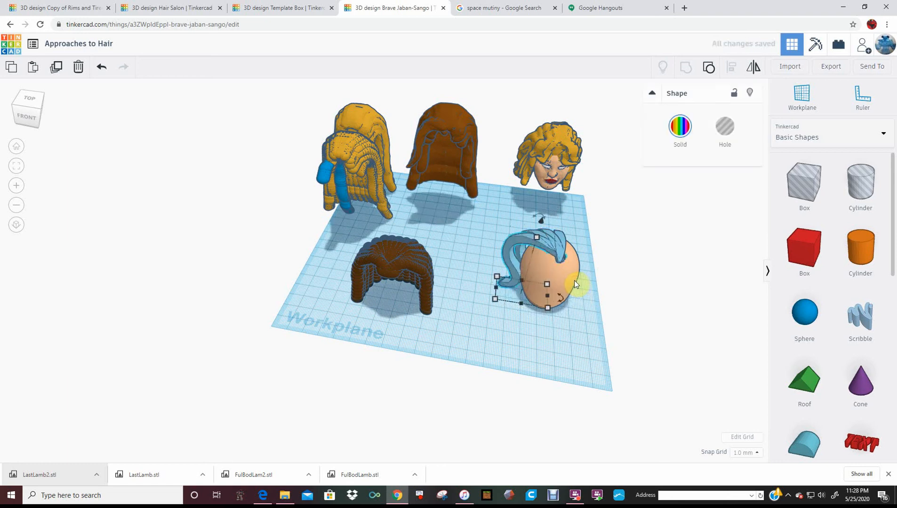
# Repeat the rotated duplication of the light blue strand to continue the fan across the top of the head
pyautogui.hotkey('ctrl', 'd')
pyautogui.hotkey('ctrl', 'd')
pyautogui.hotkey('ctrl', 'd')
pyautogui.hotkey('ctrl', 'd')
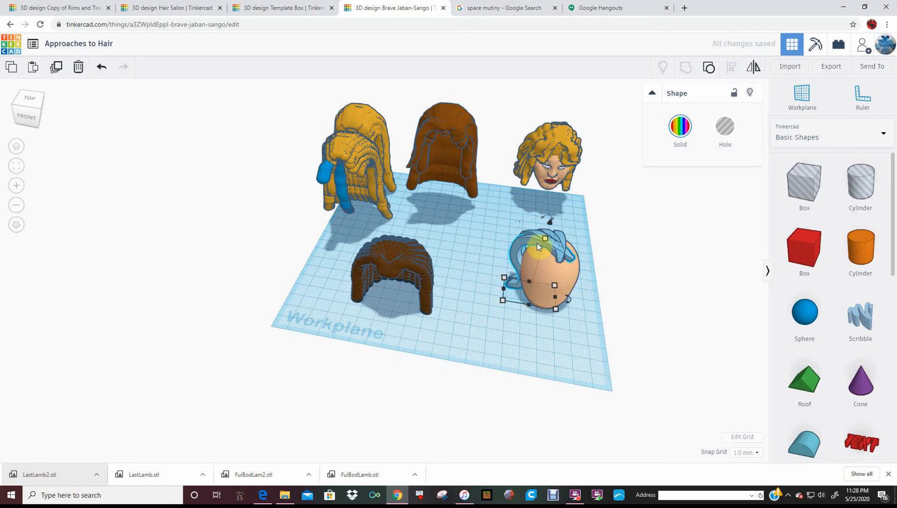
pyautogui.hotkey('ctrl', 'd')
pyautogui.hotkey('ctrl', 'd')
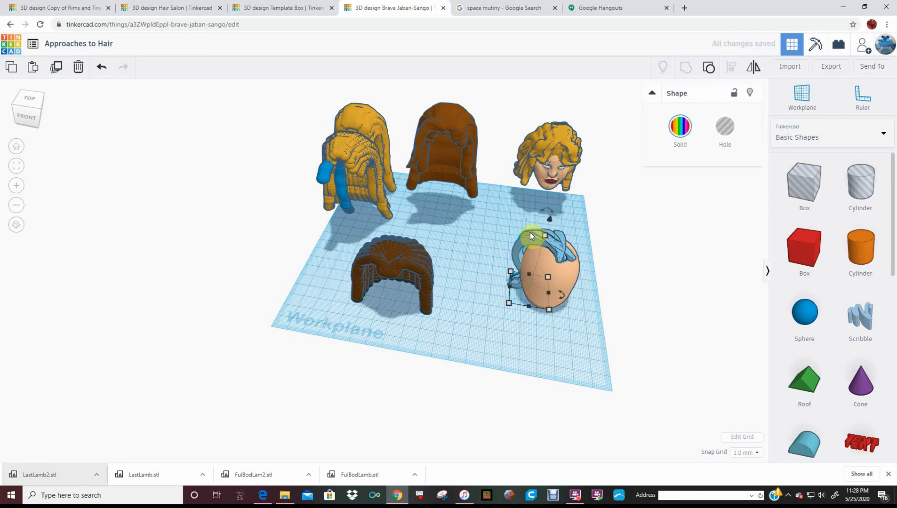
# Move the golden curly wig off the face to just behind the light blue strands
pyautogui.click(612, 281)
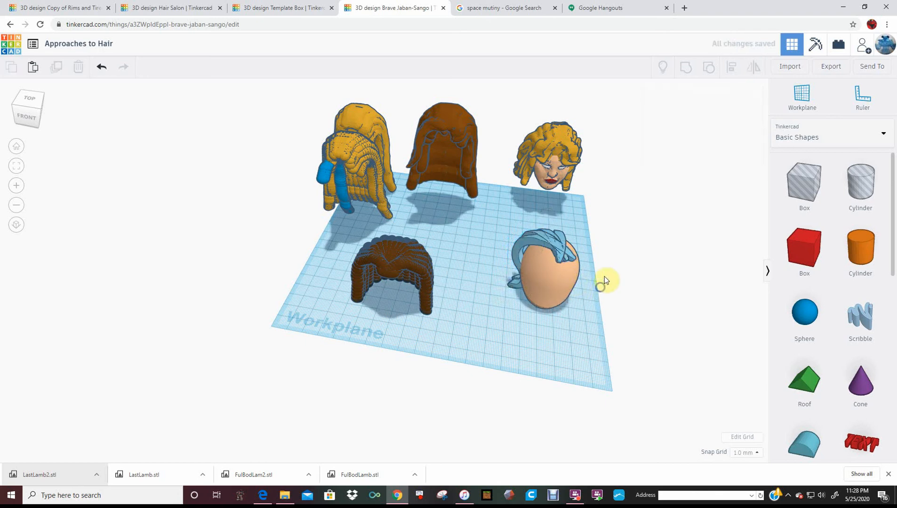
pyautogui.moveTo(607, 270); pyautogui.dragTo(549, 154, button='right')
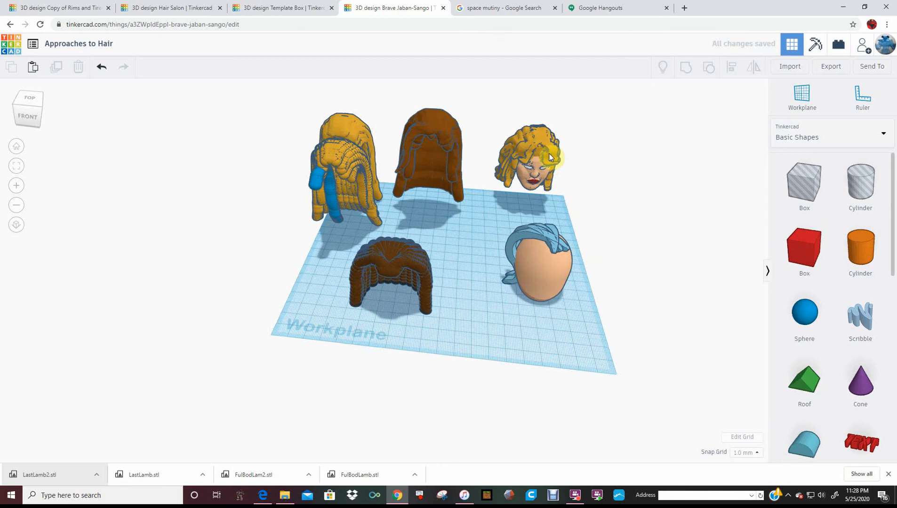
pyautogui.moveTo(548, 175); pyautogui.dragTo(564, 194)
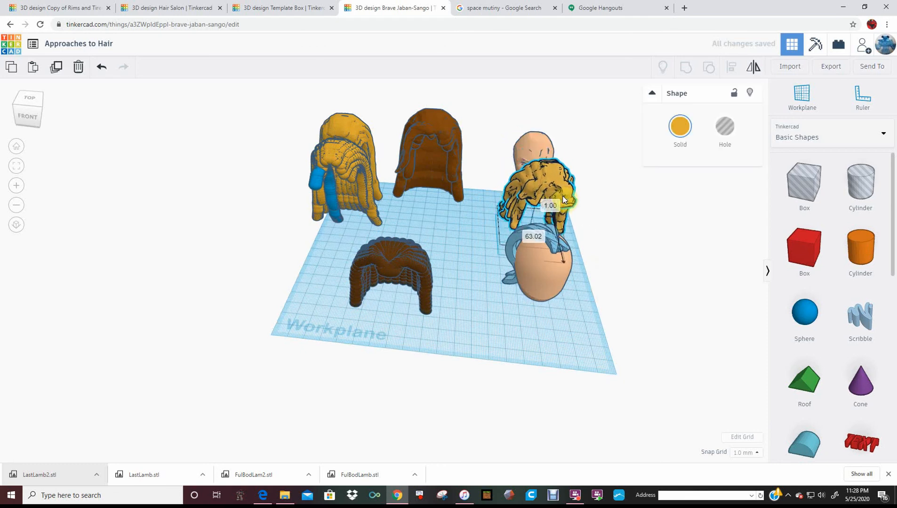
# Ungroup a light blue strand to expose its hole shapes and compare it with the golden wig
pyautogui.click(515, 238)
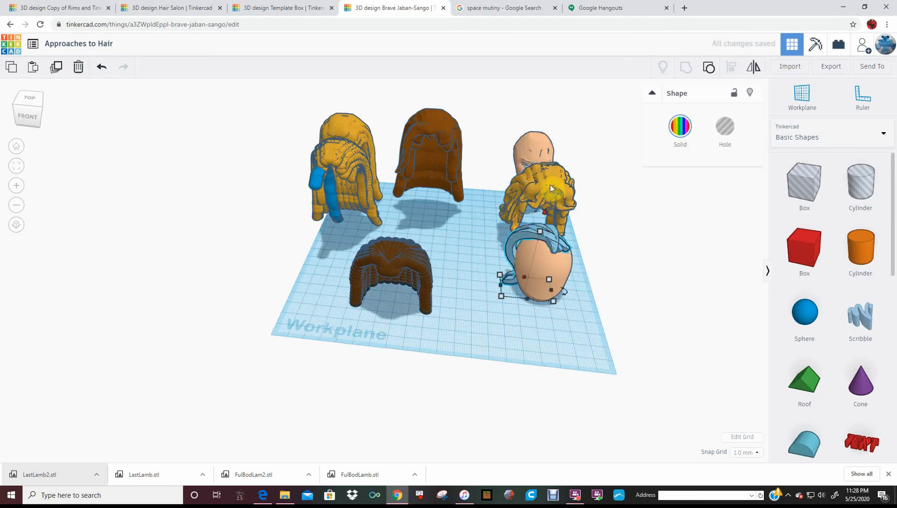
pyautogui.hotkey('ctrl', 'shift', 'g')
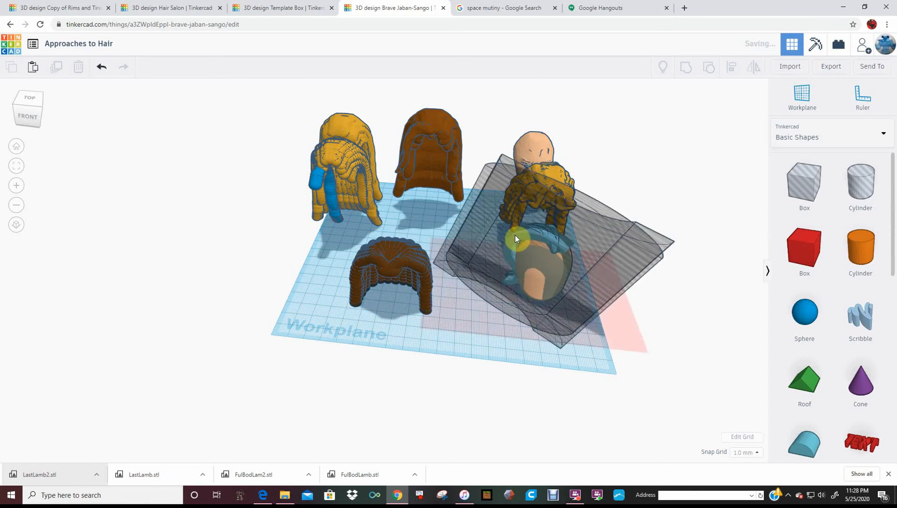
pyautogui.click(632, 167)
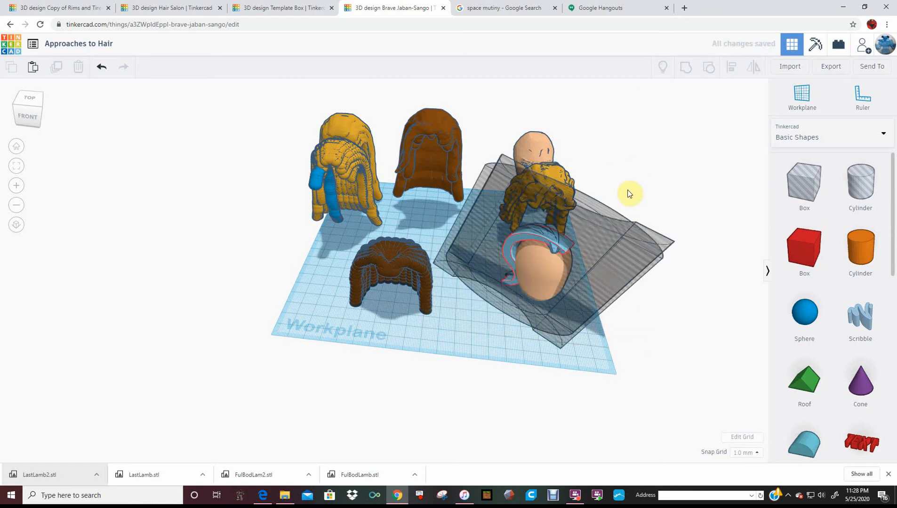
pyautogui.moveTo(608, 343); pyautogui.dragTo(630, 296, button='right')
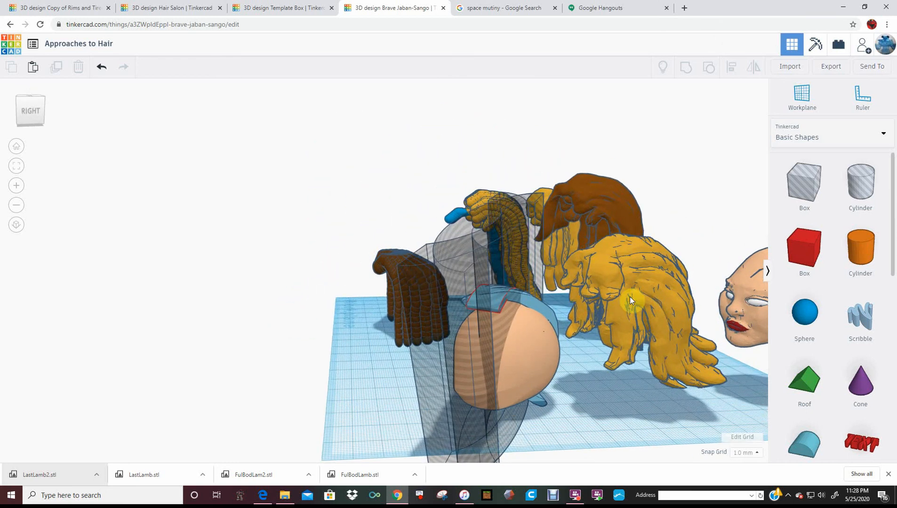
pyautogui.click(610, 298)
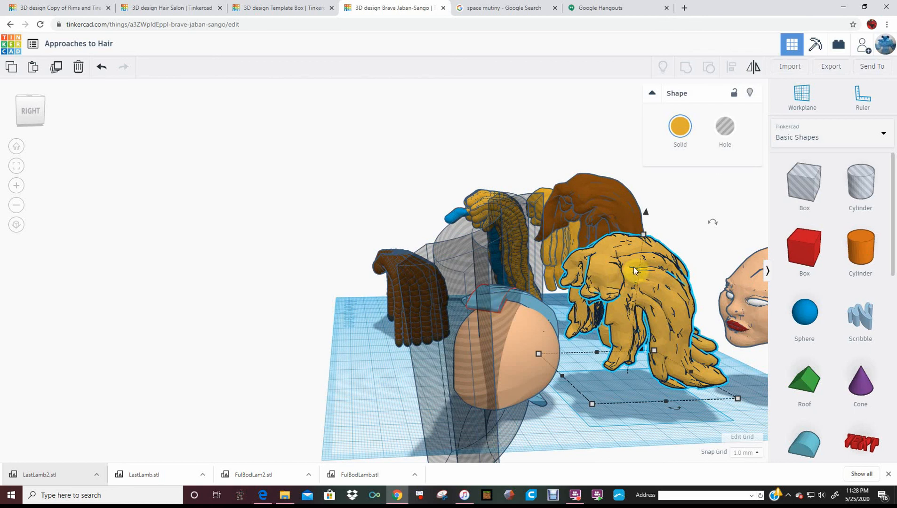
# Shift the skin-coloured head by about -1 mm and -3 mm beneath the light blue strands
pyautogui.click(498, 332)
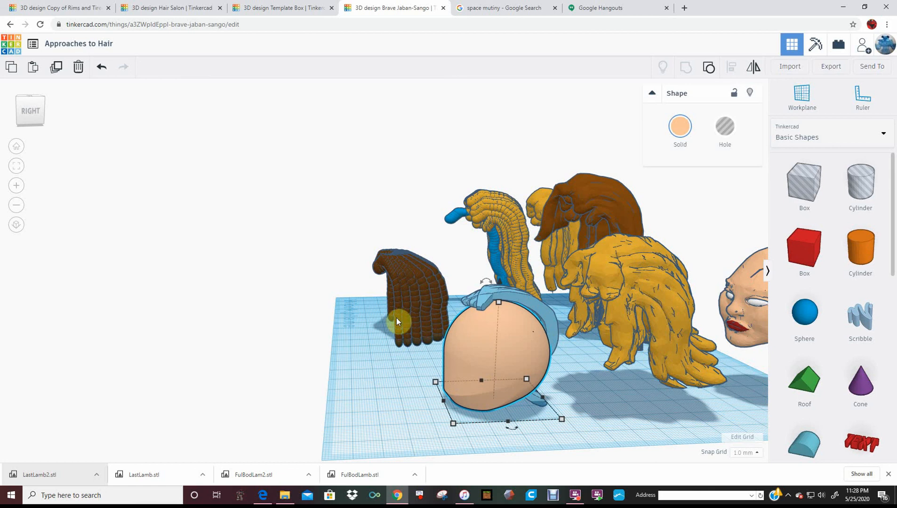
pyautogui.moveTo(442, 342); pyautogui.dragTo(578, 375, button='right')
pyautogui.moveTo(564, 280); pyautogui.dragTo(561, 278)
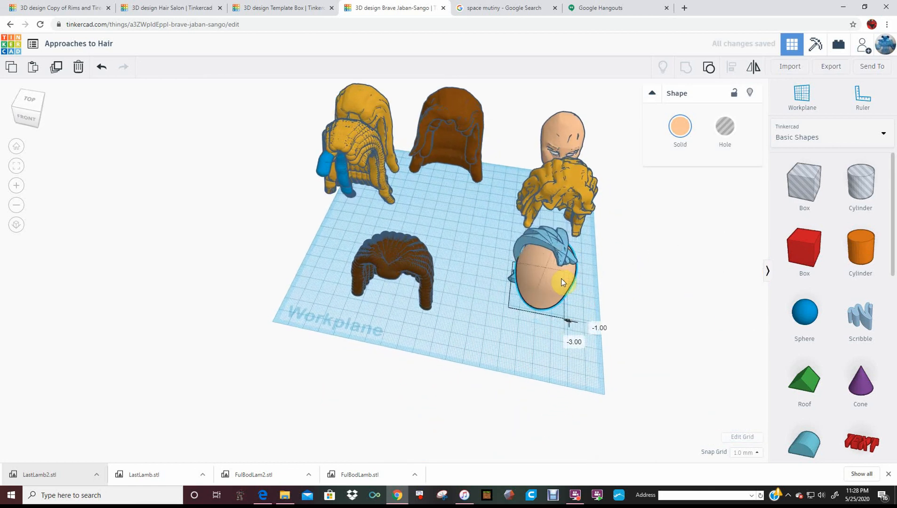
pyautogui.moveTo(577, 292); pyautogui.dragTo(576, 283, button='right')
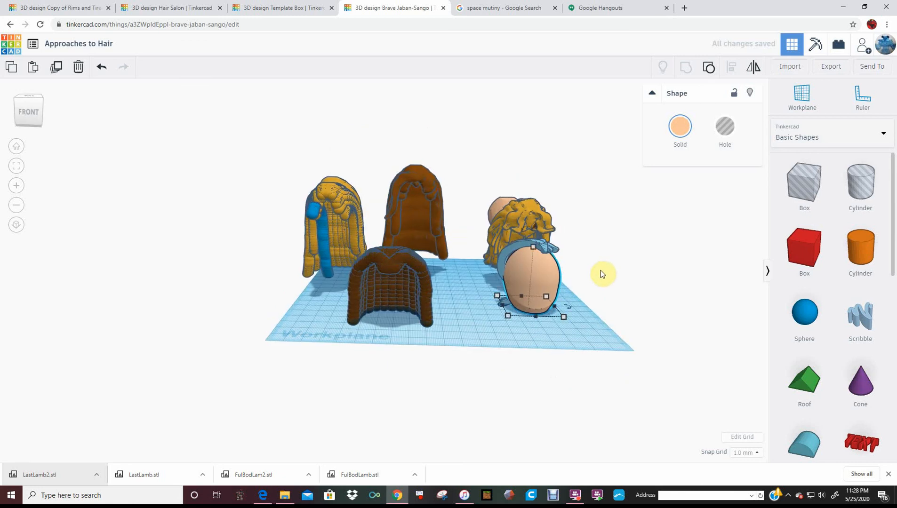
pyautogui.moveTo(594, 296); pyautogui.dragTo(574, 309, button='right')
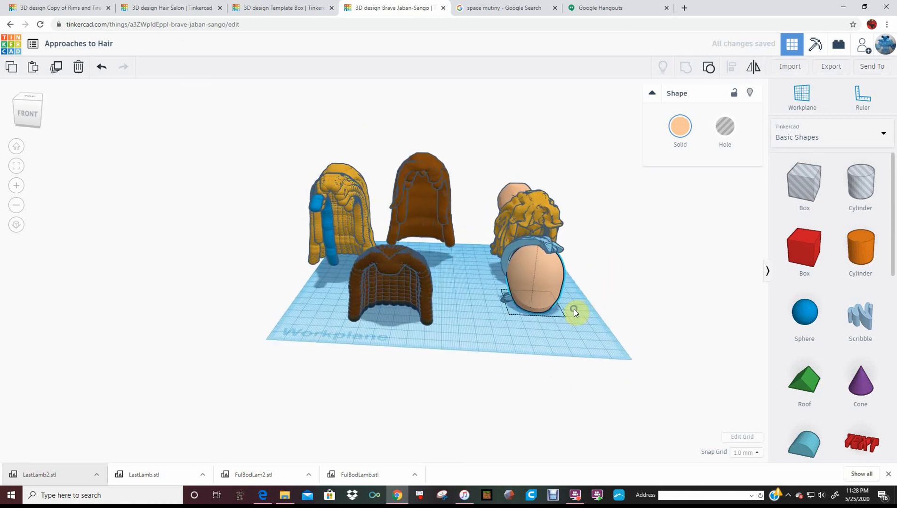
# Place a sphere on the workplane between the dark brown wig and the head, and stretch it slightly taller
pyautogui.click(805, 321)
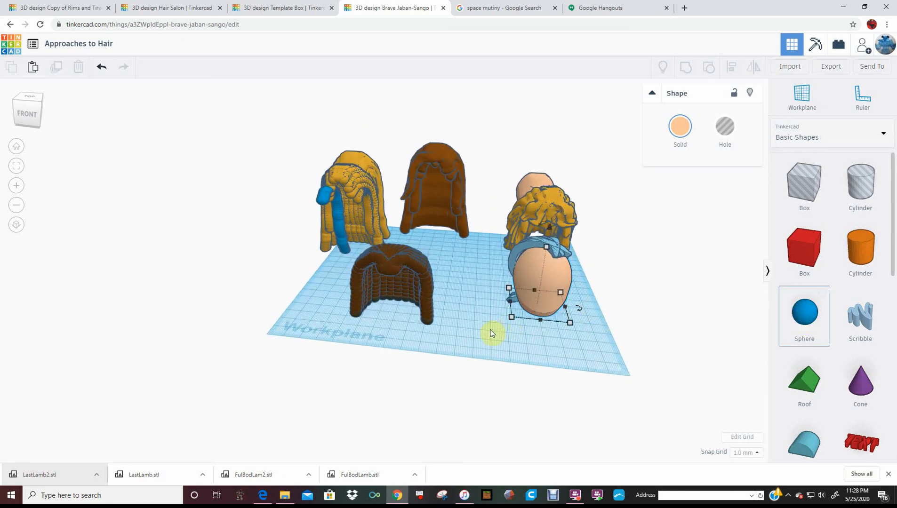
pyautogui.click(512, 325)
pyautogui.moveTo(460, 334); pyautogui.dragTo(420, 339, button='right')
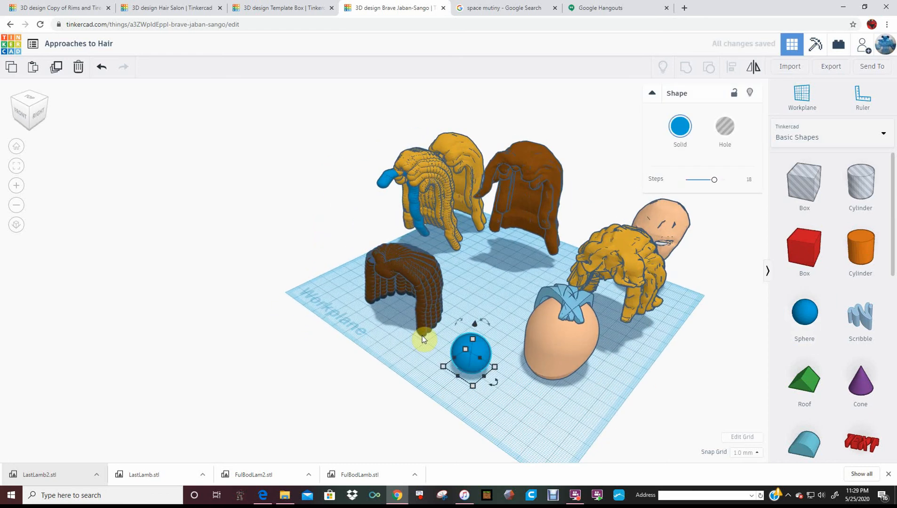
pyautogui.click(422, 339)
pyautogui.click(473, 339)
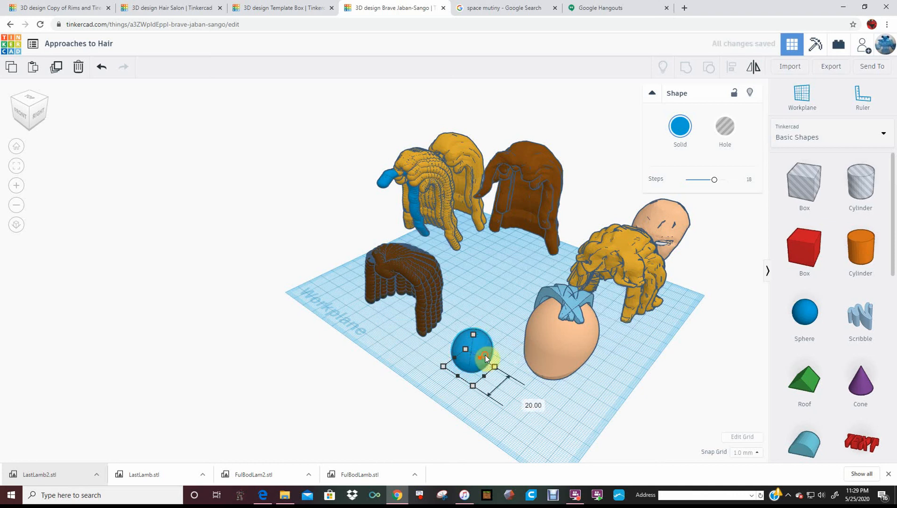
pyautogui.click(484, 356)
# Adjust a duplicate of the sphere to be wider and offset, and repeat the duplication to build a flaring stack
pyautogui.moveTo(473, 351); pyautogui.dragTo(486, 324, button='right')
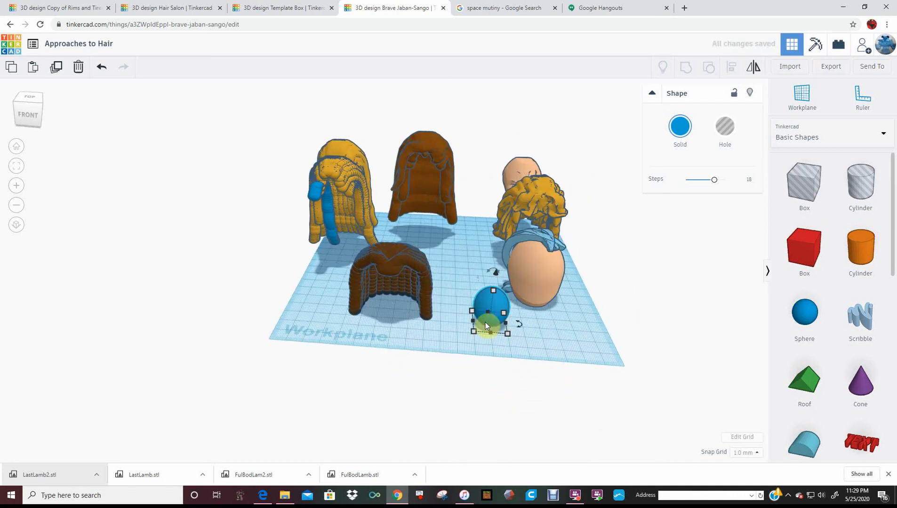
pyautogui.moveTo(474, 321); pyautogui.dragTo(469, 321)
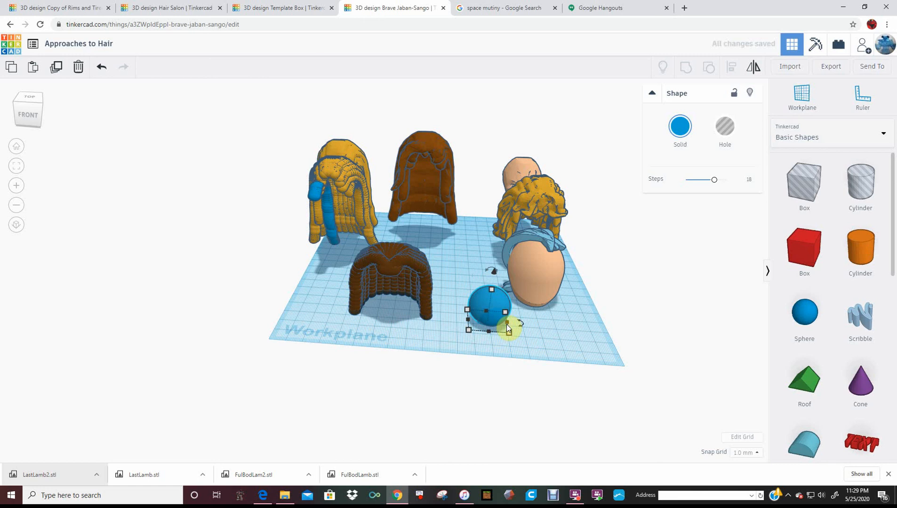
pyautogui.press('Right')
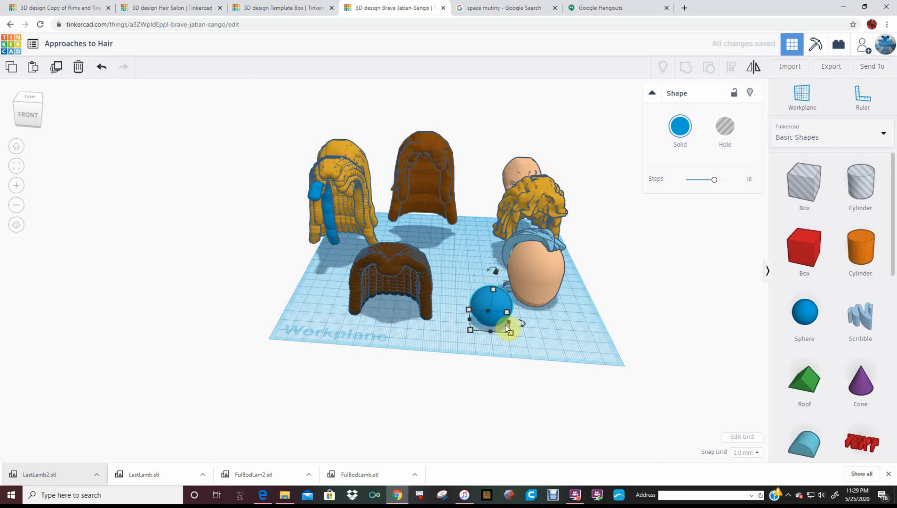
pyautogui.hotkey('ctrl', 'd')
pyautogui.hotkey('ctrl', 'd')
pyautogui.hotkey('ctrl', 'd')
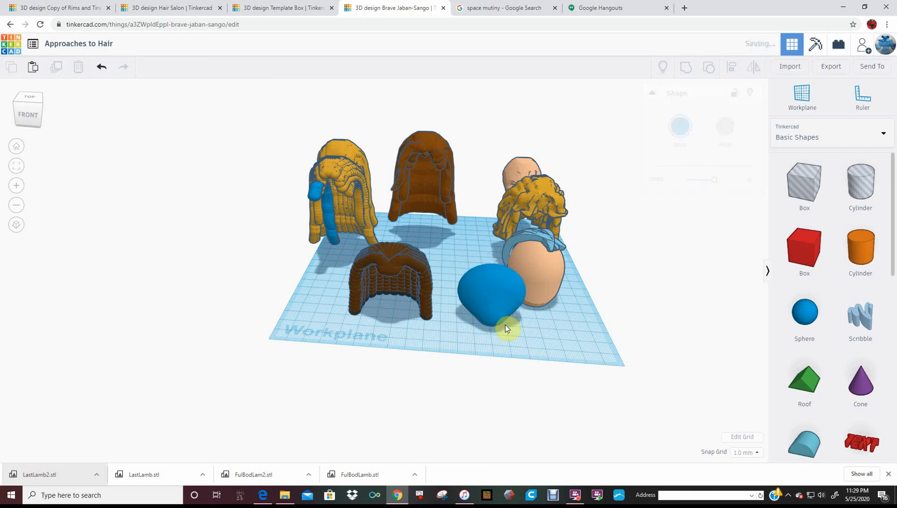
# Group the five stacked blue spheres and recolour the group light blue
pyautogui.moveTo(471, 333); pyautogui.dragTo(498, 292)
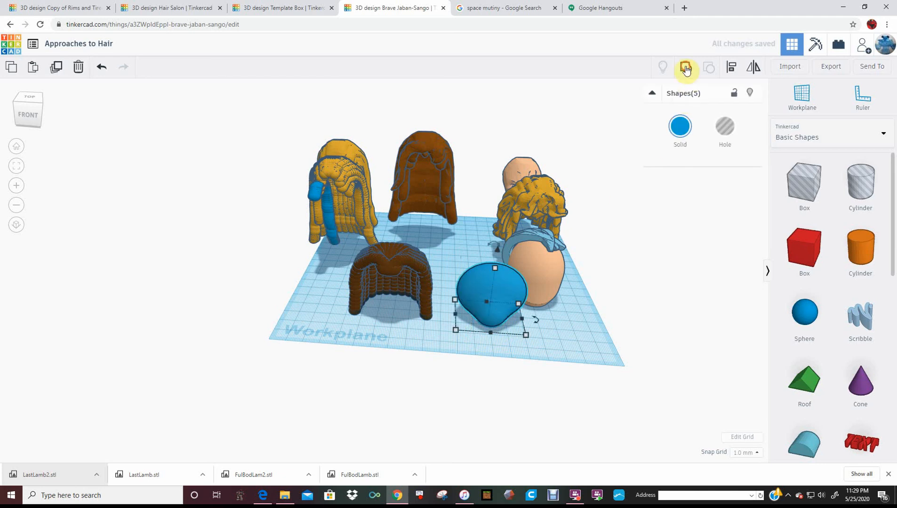
pyautogui.click(577, 201)
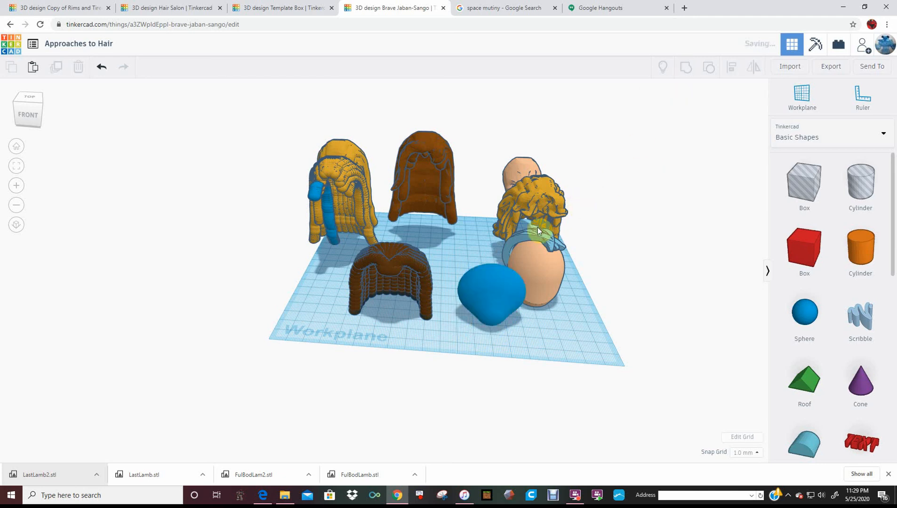
pyautogui.click(512, 286)
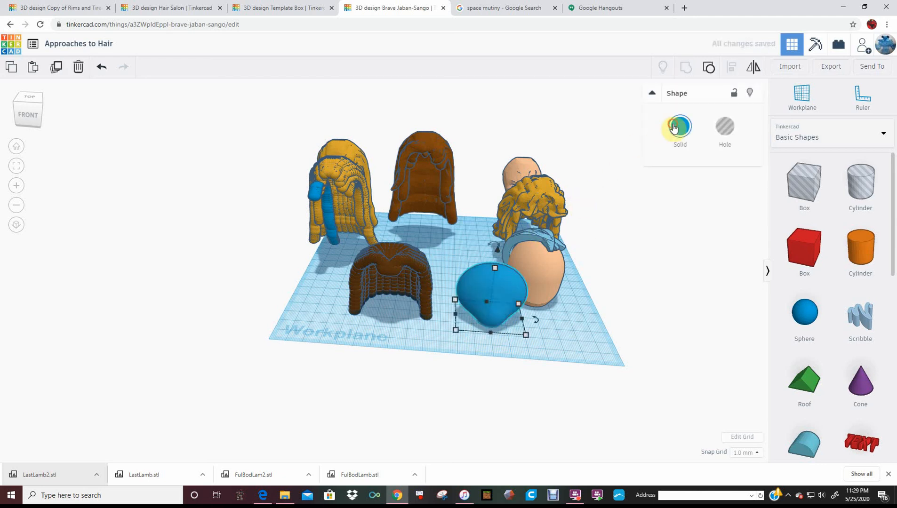
pyautogui.click(677, 140)
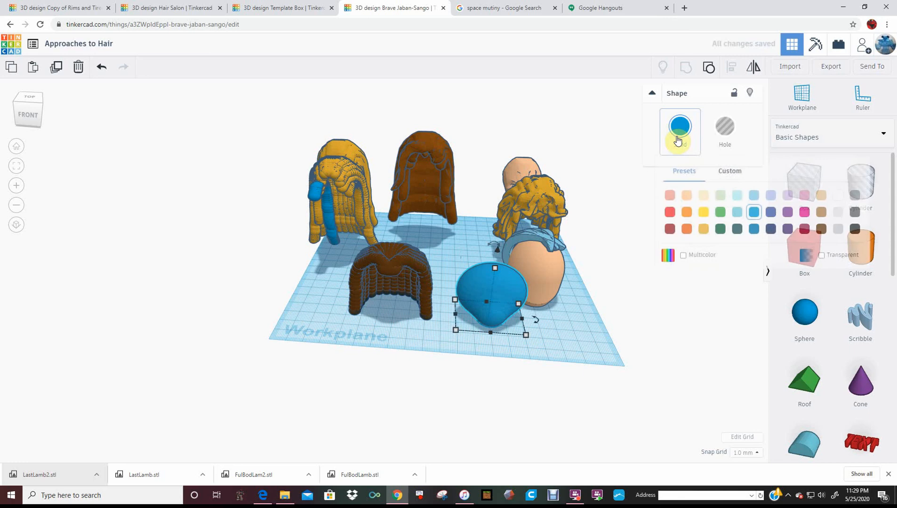
pyautogui.click(736, 196)
# Move the light blue sphere group onto the top of the head and rotate it 180°
pyautogui.moveTo(499, 290); pyautogui.dragTo(542, 211)
pyautogui.moveTo(458, 256); pyautogui.dragTo(402, 283, button='right')
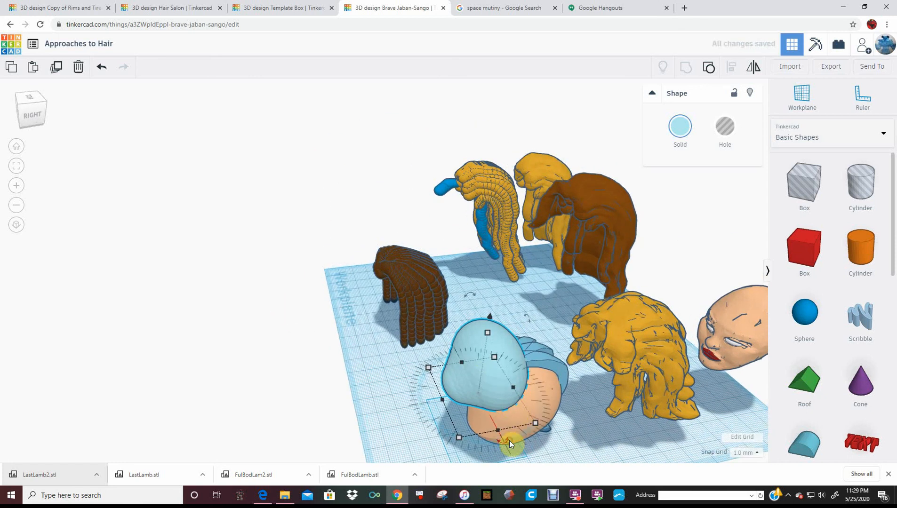
pyautogui.scroll(-2, 500, 434)
pyautogui.scroll(-2, 500, 436)
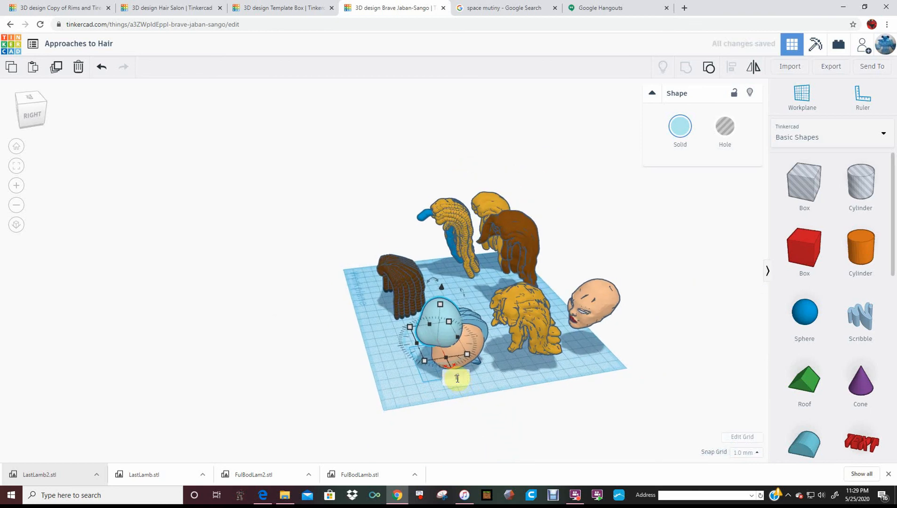
pyautogui.click(457, 378)
pyautogui.write('180')
pyautogui.press('Return')
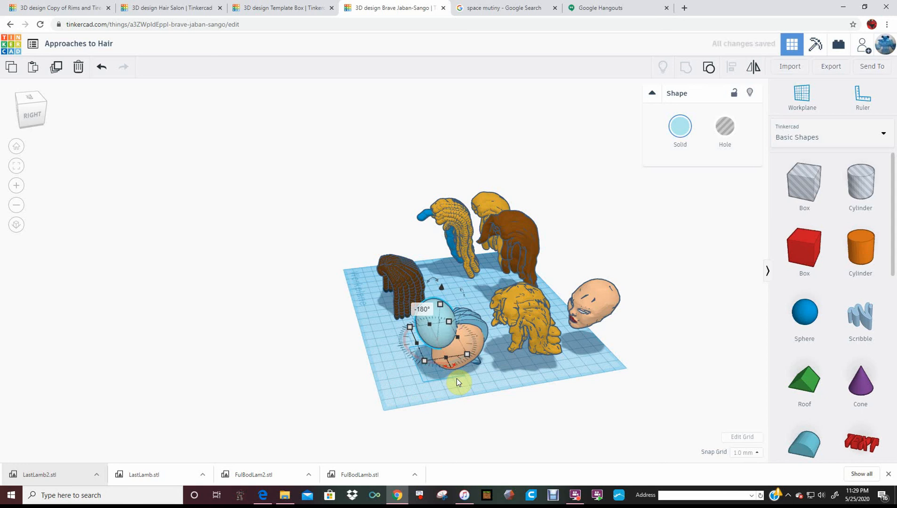
# Tilt the light blue sphere group slightly toward the front of the head
pyautogui.moveTo(458, 379); pyautogui.dragTo(500, 369, button='right')
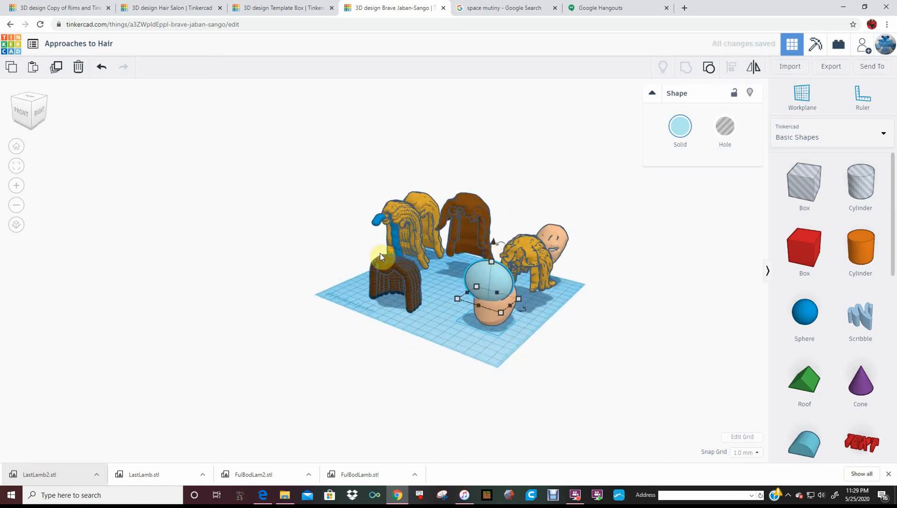
pyautogui.moveTo(380, 254); pyautogui.dragTo(409, 276, button='right')
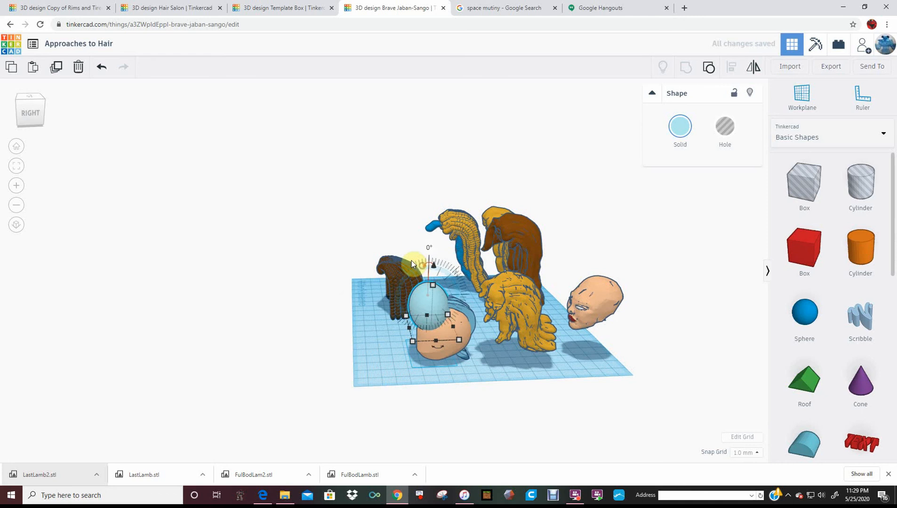
pyautogui.moveTo(411, 263); pyautogui.dragTo(388, 251)
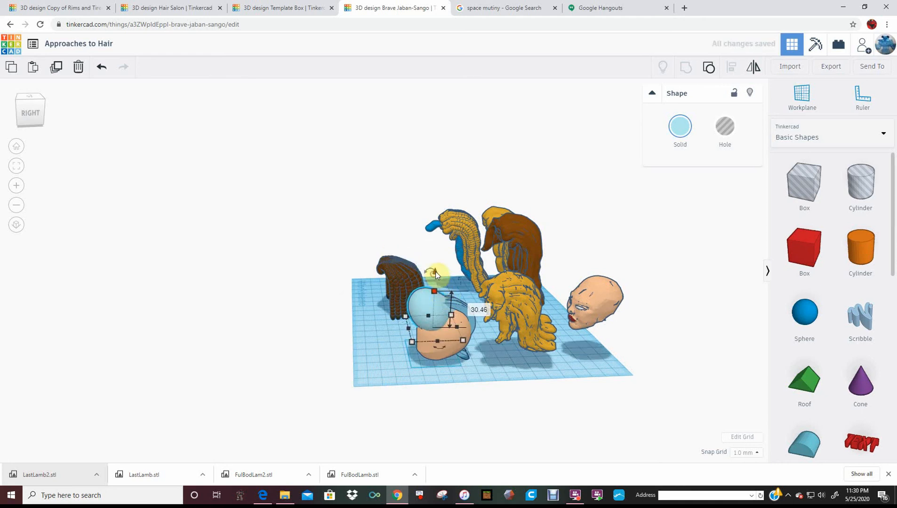
# Fit the light blue sphere group over the top of the head, about 33 mm deep and 41 mm wide
pyautogui.moveTo(435, 271); pyautogui.dragTo(417, 332)
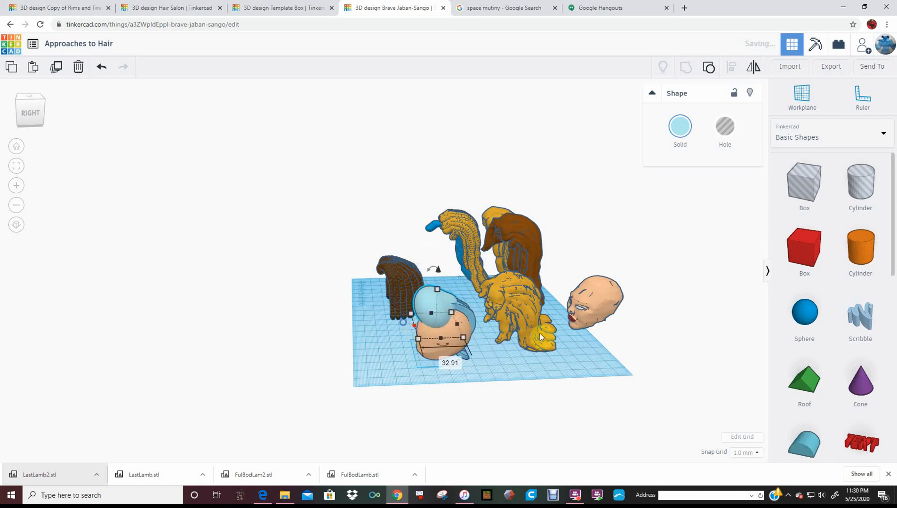
pyautogui.moveTo(540, 334); pyautogui.dragTo(605, 335, button='right')
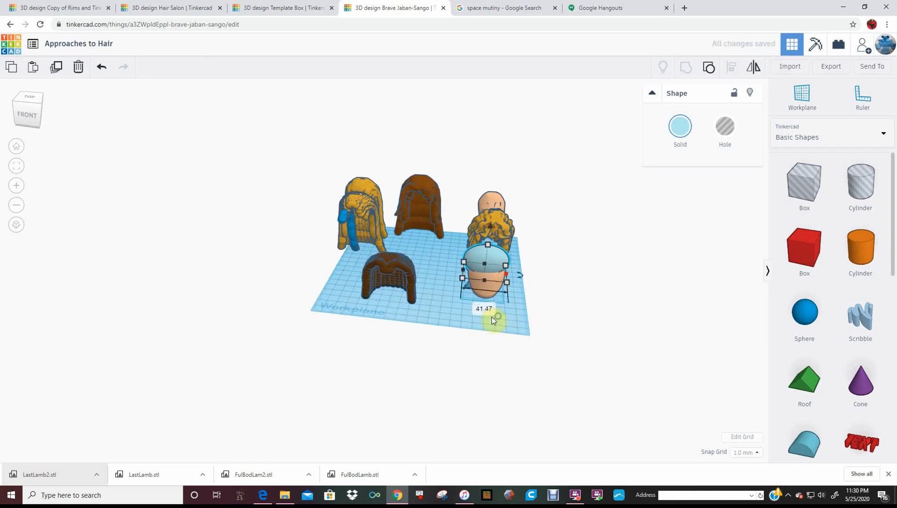
pyautogui.moveTo(500, 315); pyautogui.dragTo(300, 300, button='right')
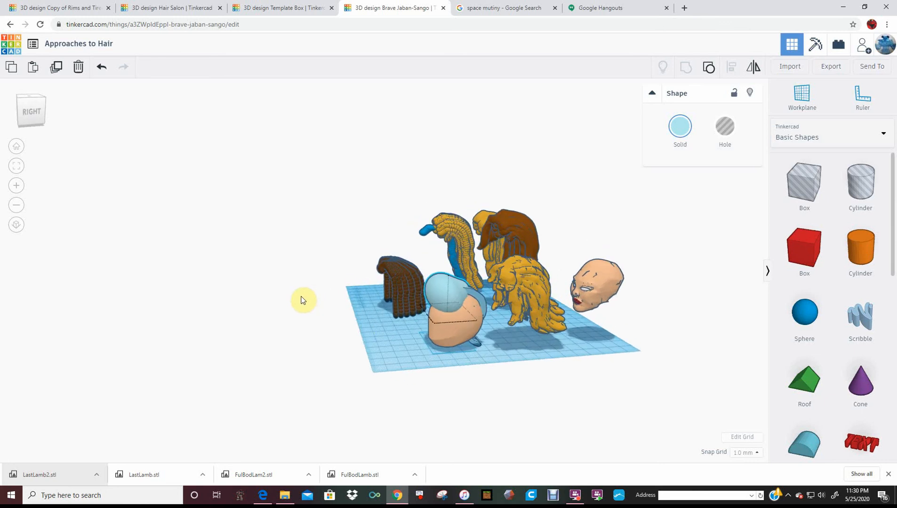
pyautogui.moveTo(443, 309); pyautogui.dragTo(454, 315, button='right')
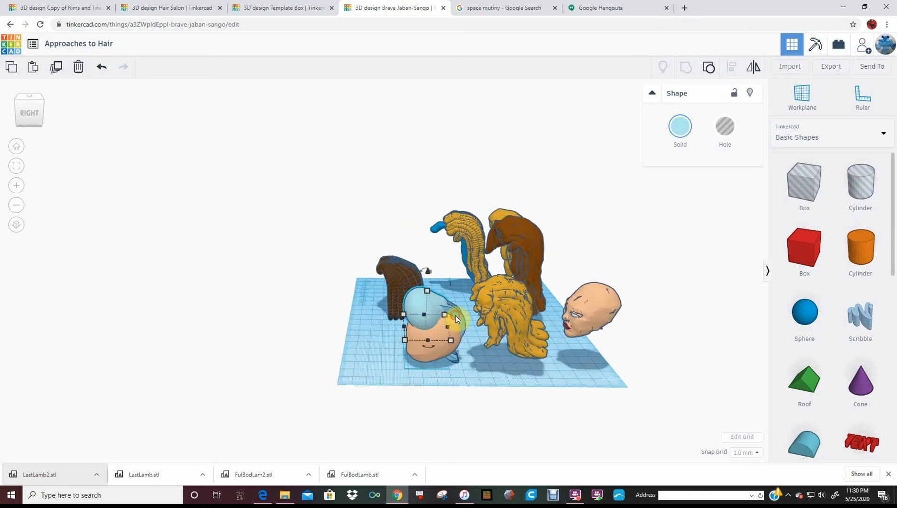
# Nudge the blue hair strand behind the head outward to the side and rotate it slightly around the vertical axis
pyautogui.click(455, 315)
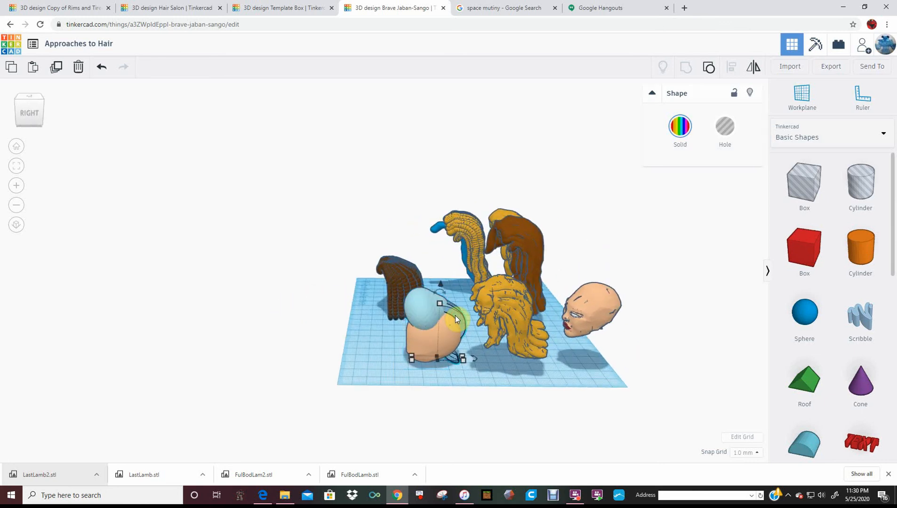
pyautogui.press('Down')
pyautogui.press('Down')
pyautogui.press('Down')
pyautogui.press('Down')
pyautogui.press('Down')
pyautogui.press('Down')
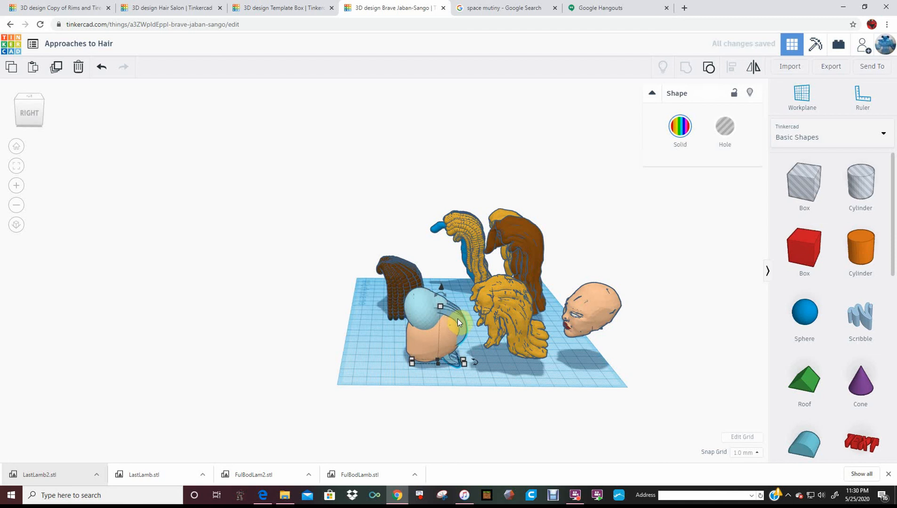
pyautogui.moveTo(475, 369)
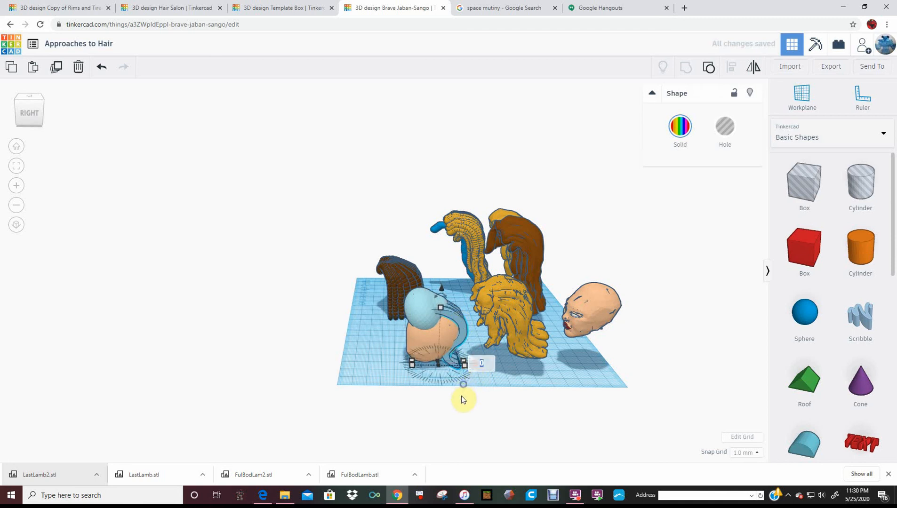
pyautogui.moveTo(461, 396); pyautogui.dragTo(465, 386, button='right')
pyautogui.moveTo(467, 386); pyautogui.dragTo(466, 396)
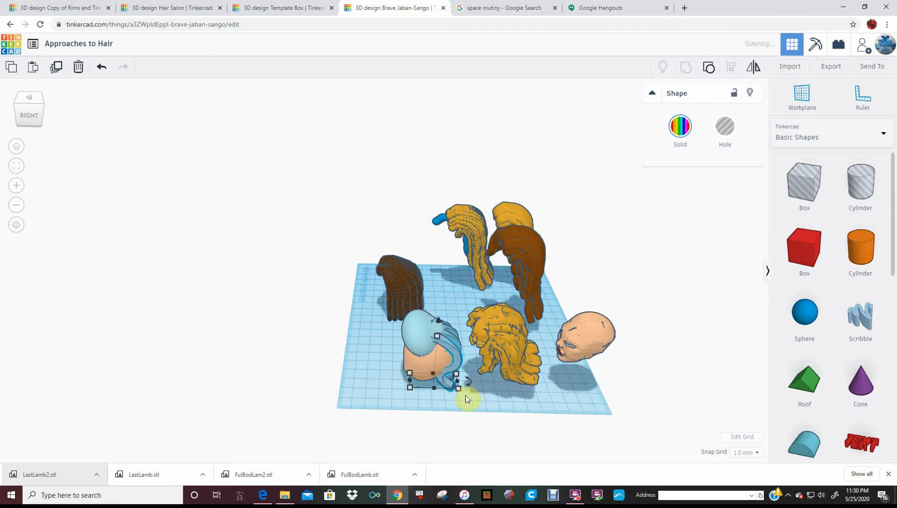
# Duplicate the shifted and rotated hair strand twice to continue the fan around the side of the head
pyautogui.hotkey('ctrl', 'd')
pyautogui.hotkey('ctrl', 'd')
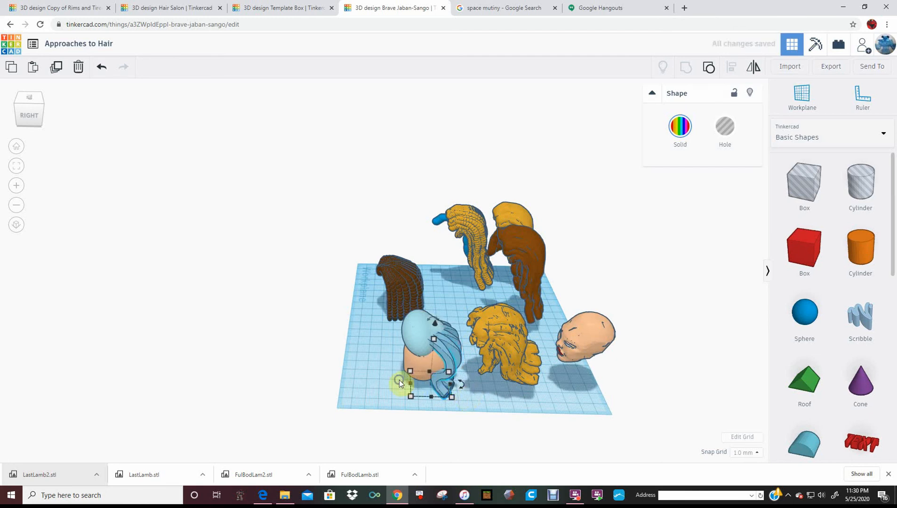
pyautogui.moveTo(400, 379); pyautogui.dragTo(549, 338, button='right')
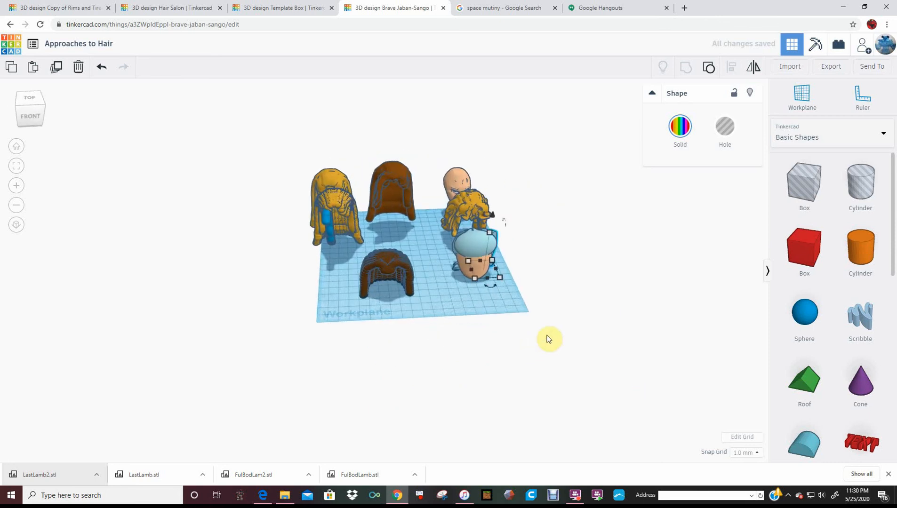